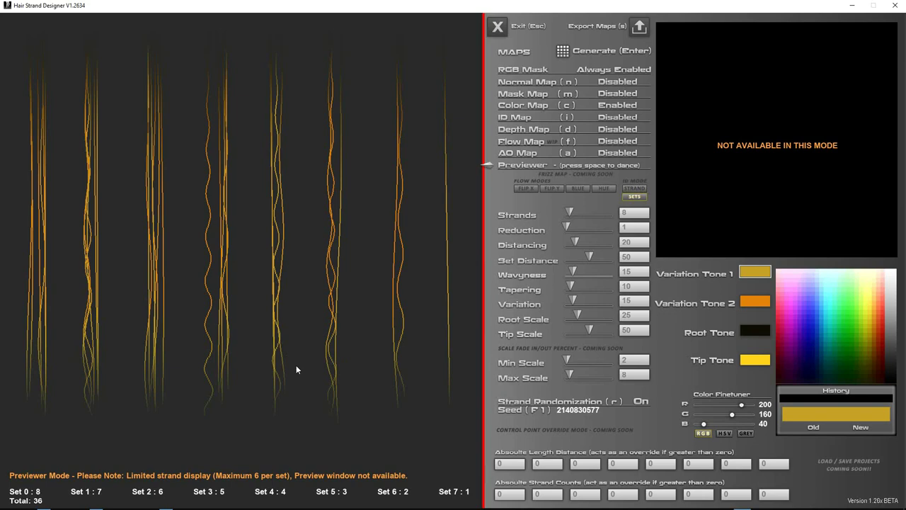
Make the strands wavier and more varied, with less tapering and Tip Scale enlarged to 71.
mouse_move(573, 271)
left_mouse_down()
mouse_move(584, 272)
mouse_move(578, 285)
left_mouse_up()
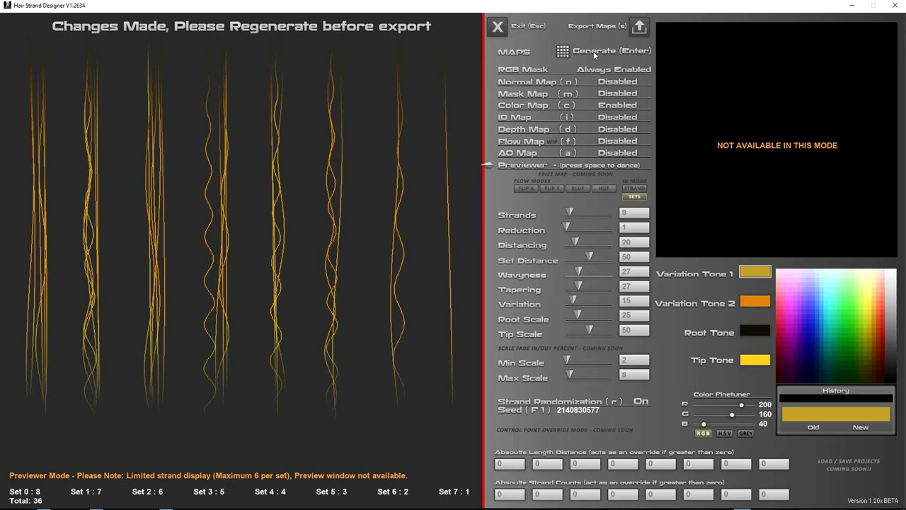
left_click_drag(579, 285, 576, 316)
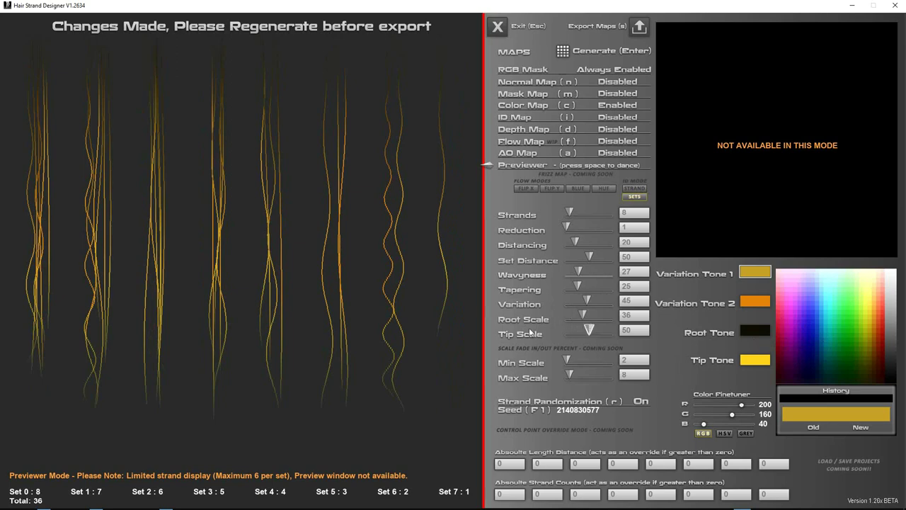
left_click_drag(584, 329, 600, 334)
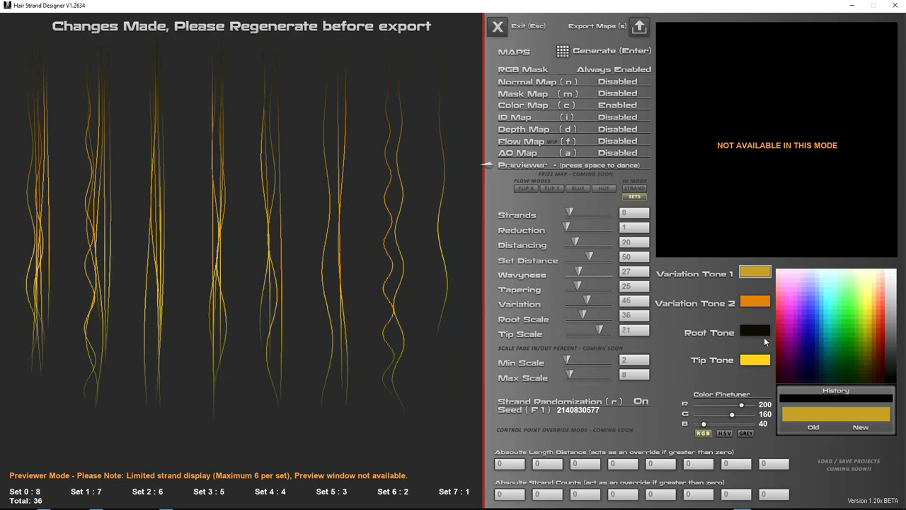
Recolour the strands with light blue tips, dark blue roots and a darker brown Variation Tone 2.
left_click(755, 359)
left_click(823, 339)
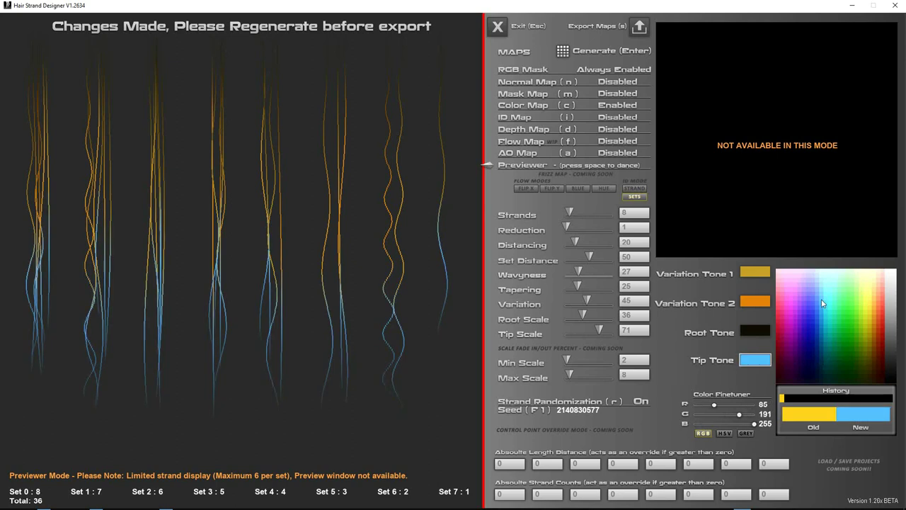
left_click(756, 331)
left_click(815, 359)
left_click(754, 302)
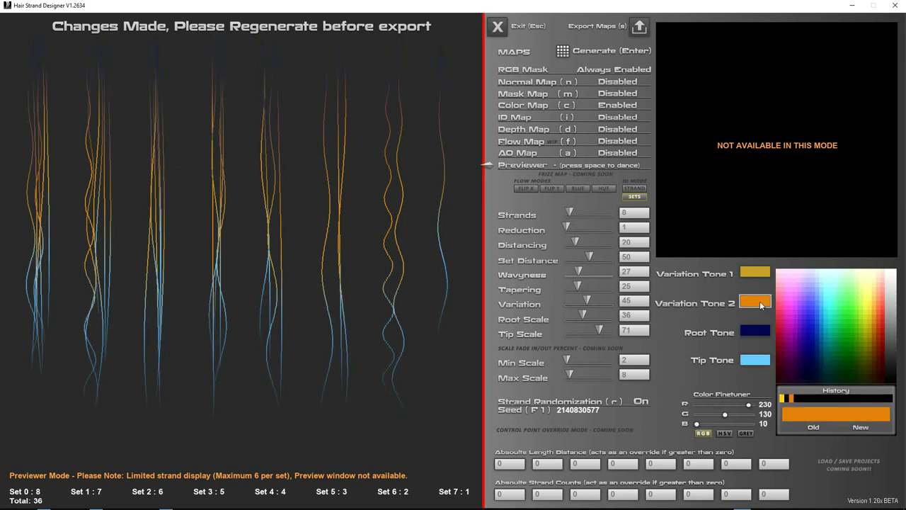
left_click(862, 334)
left_click(882, 341)
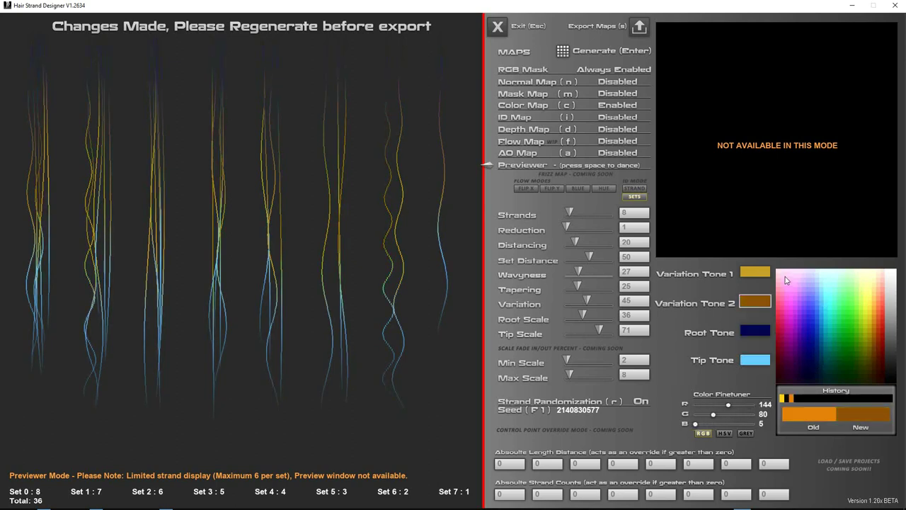
Regenerate the strand sets, check the depth and colour-map previews, then return to the animated previewer.
left_click(572, 52)
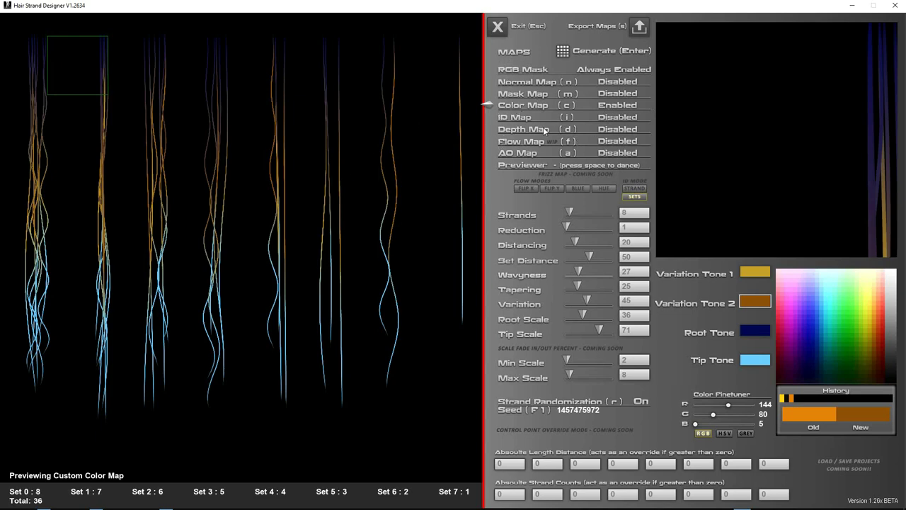
left_click(507, 133)
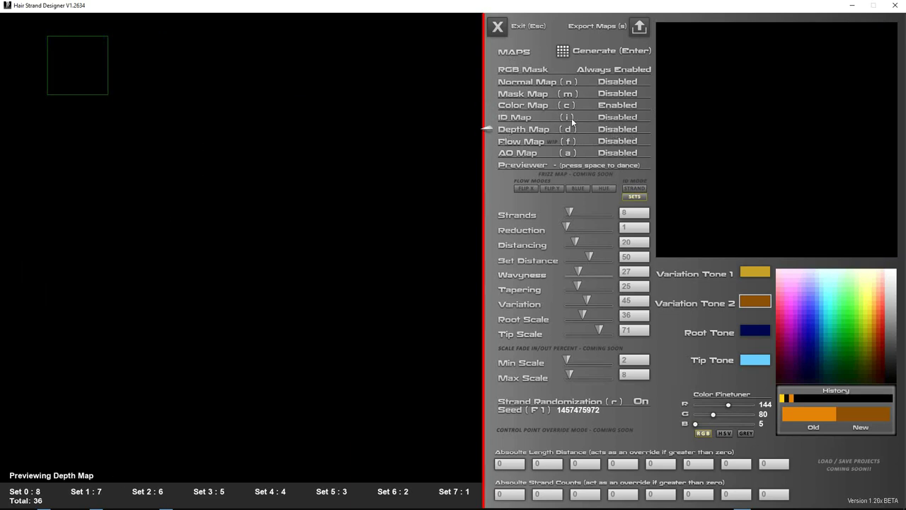
left_click(525, 106)
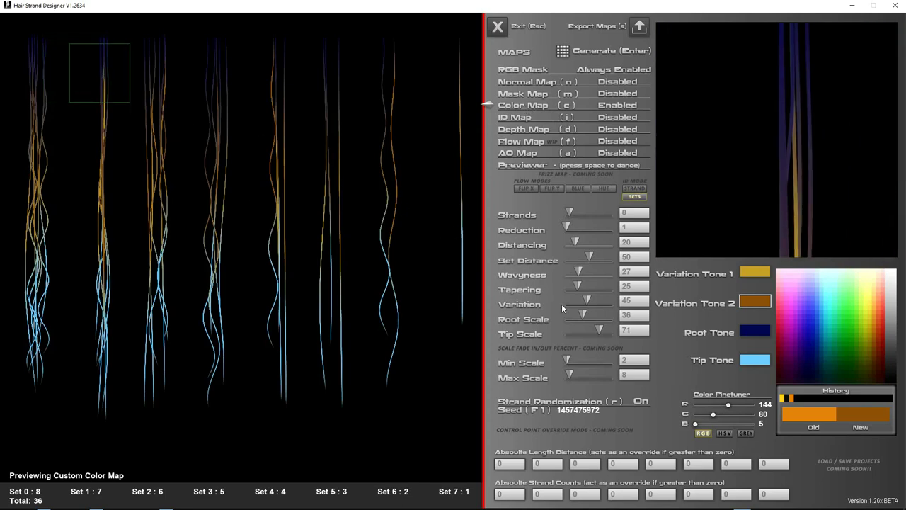
key("space")
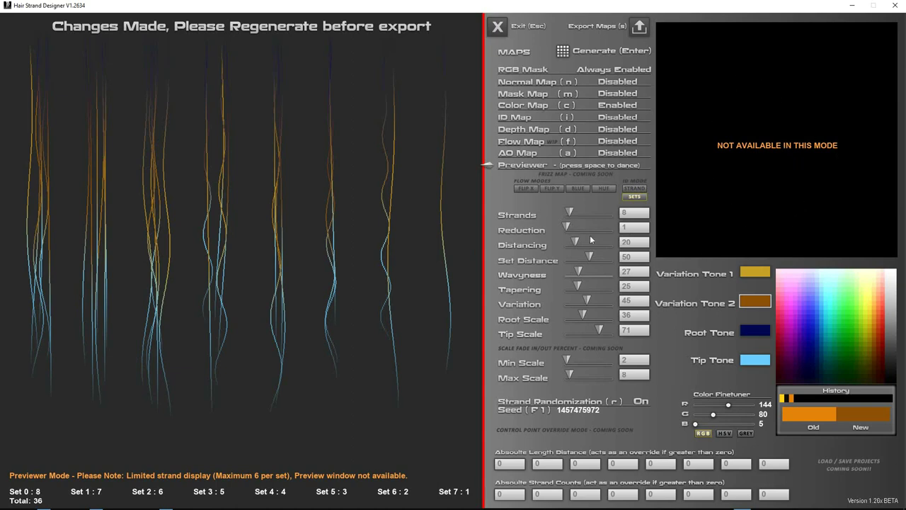
Set Reduction to 0 for eight strands per set, raise waviness, disable Strand Randomization and regenerate.
mouse_move(566, 226)
left_mouse_down()
mouse_move(585, 227)
mouse_move(565, 225)
left_mouse_up()
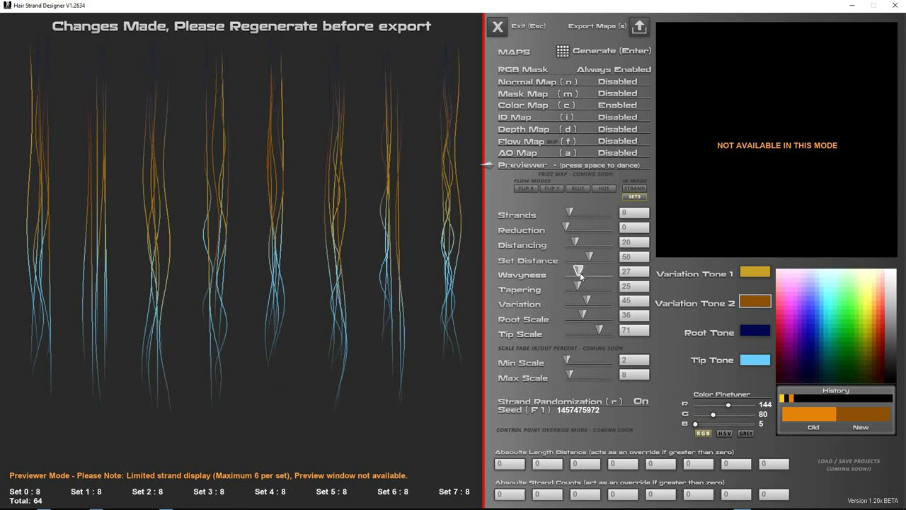
left_click_drag(578, 271, 607, 276)
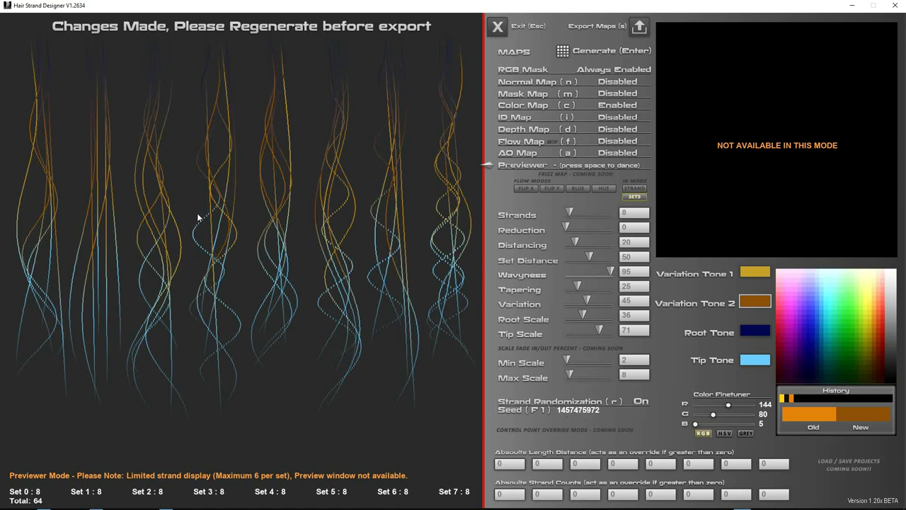
left_click(639, 402)
left_click(563, 52)
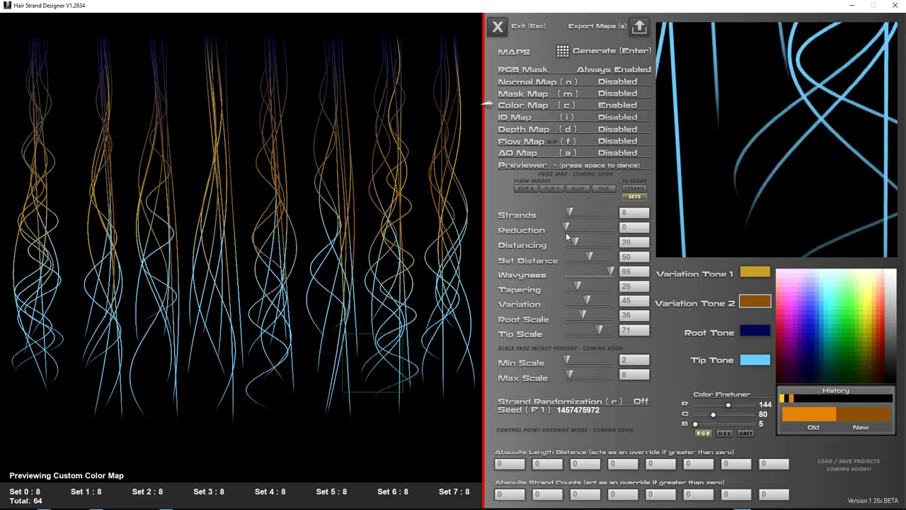
Lower Wavyness to 41, regenerate, and return to the animated strand previewer.
left_click_drag(609, 273, 585, 275)
left_click(572, 53)
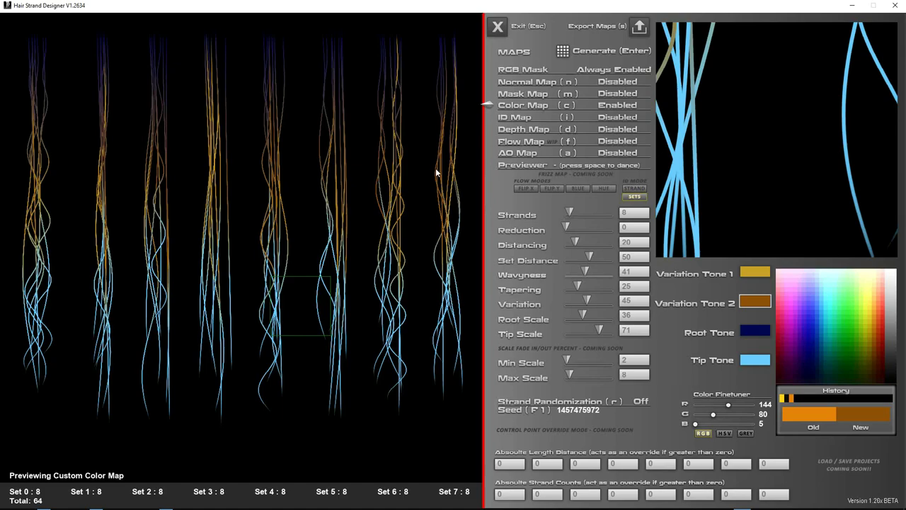
left_click(524, 165)
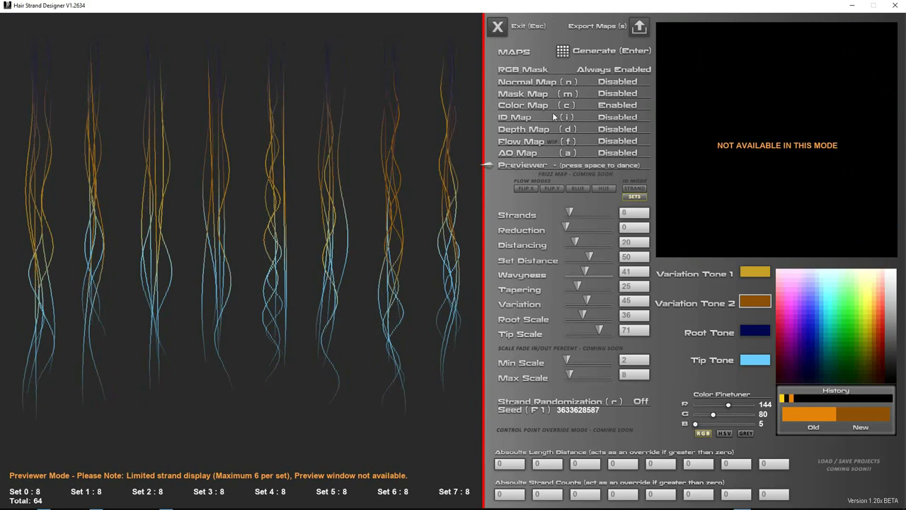
Regenerate, then settle Variation at 35 and shrink Tip Scale to 59.
left_click(579, 61)
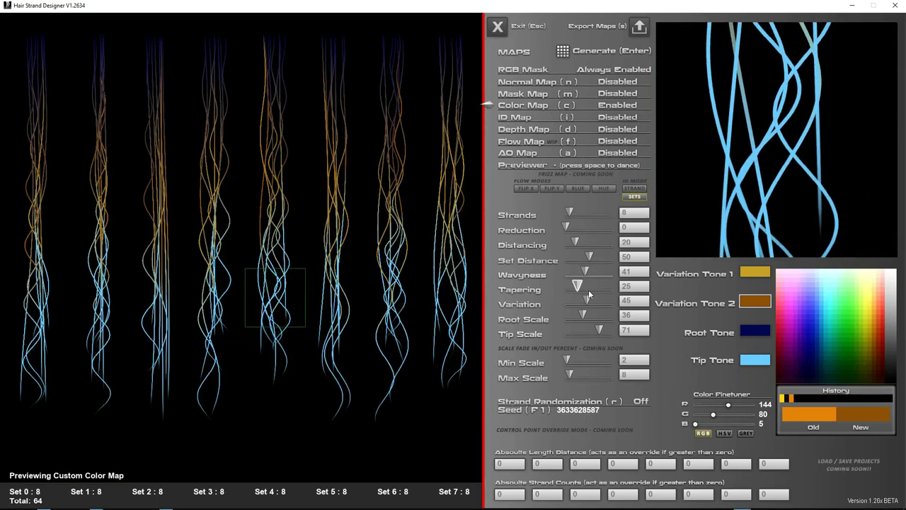
left_click_drag(588, 298, 611, 299)
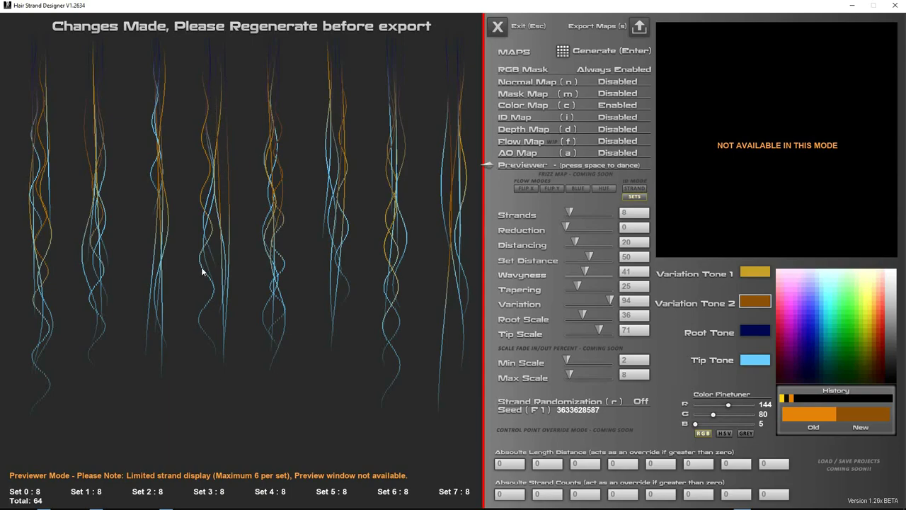
left_click_drag(612, 299, 556, 304)
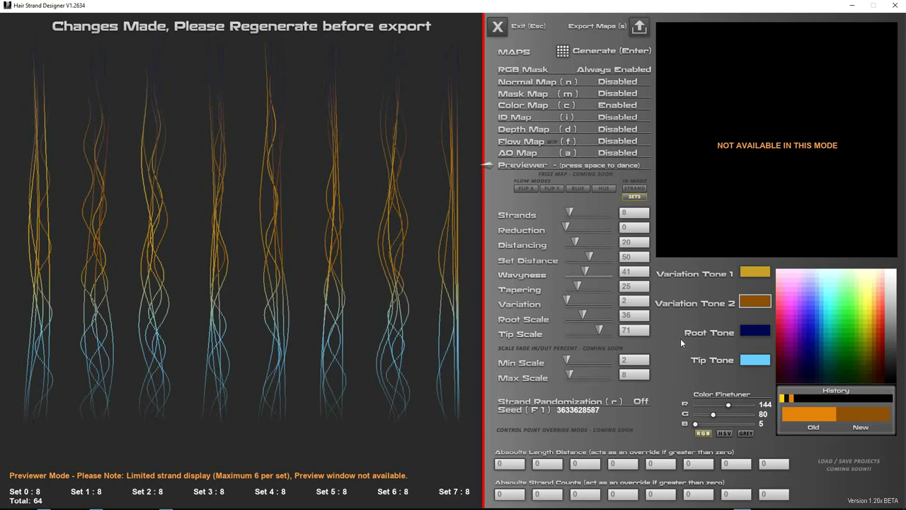
left_click_drag(600, 330, 580, 318)
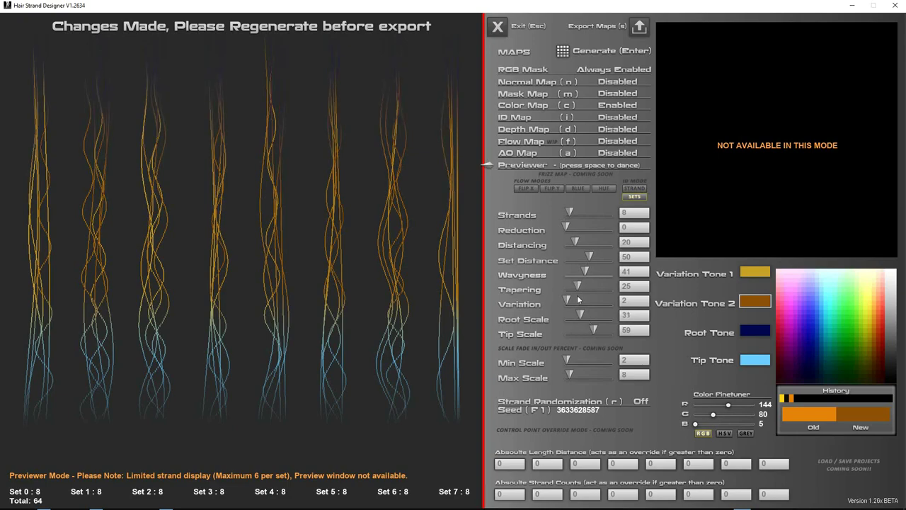
mouse_move(575, 297)
left_mouse_down()
mouse_move(607, 298)
mouse_move(582, 300)
left_mouse_up()
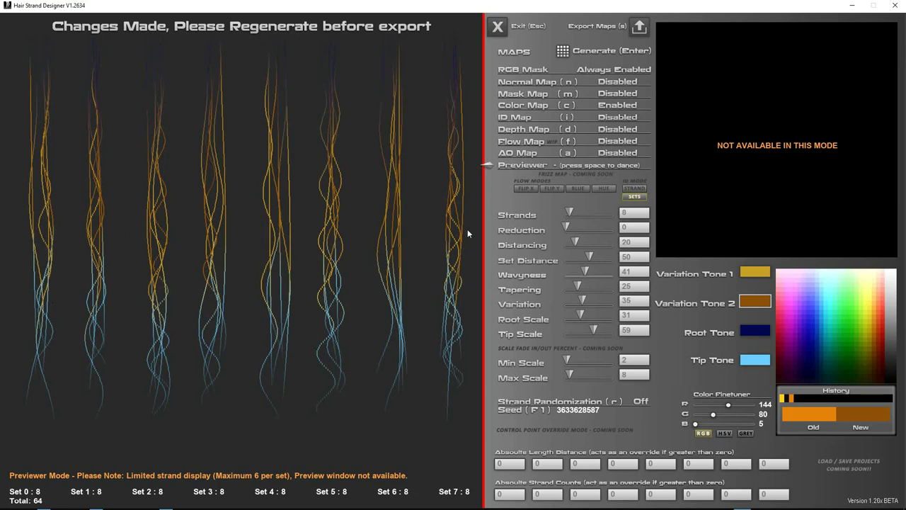
Force set 0 to 20 absolute strands, regenerate, then raise Strands per set to 31.
left_click(512, 495)
type("20")
left_click(566, 54)
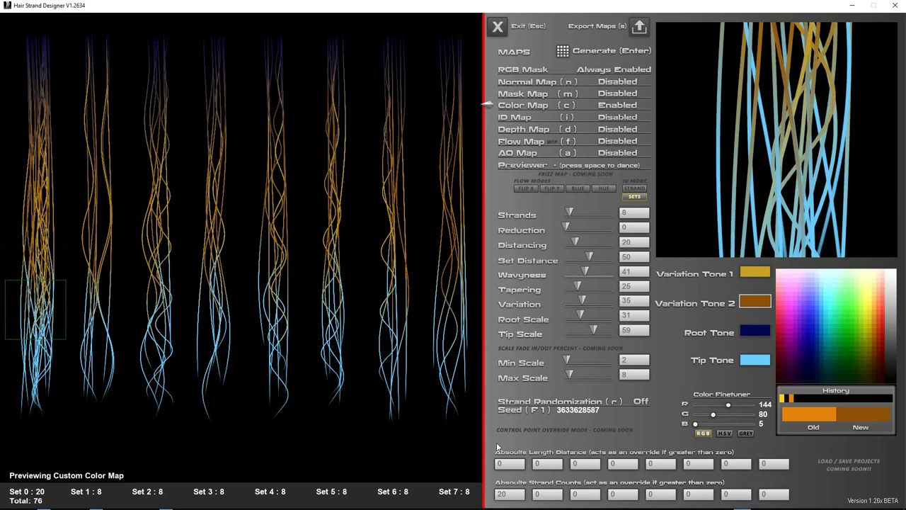
mouse_move(570, 211)
left_mouse_down()
mouse_move(568, 225)
mouse_move(583, 214)
mouse_move(582, 226)
mouse_move(567, 227)
left_mouse_up()
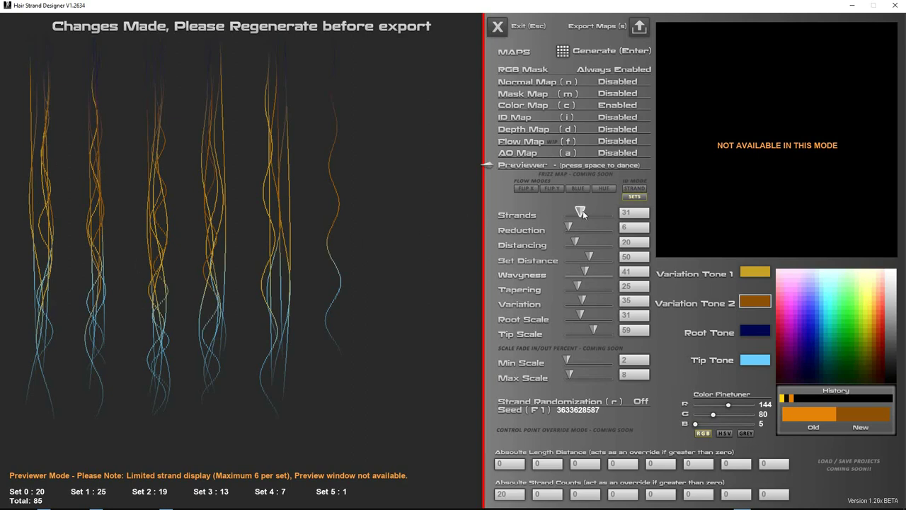
Raise Strands to 34, preview the RGB mask, disable the colour map output and regenerate.
left_click_drag(583, 210, 585, 210)
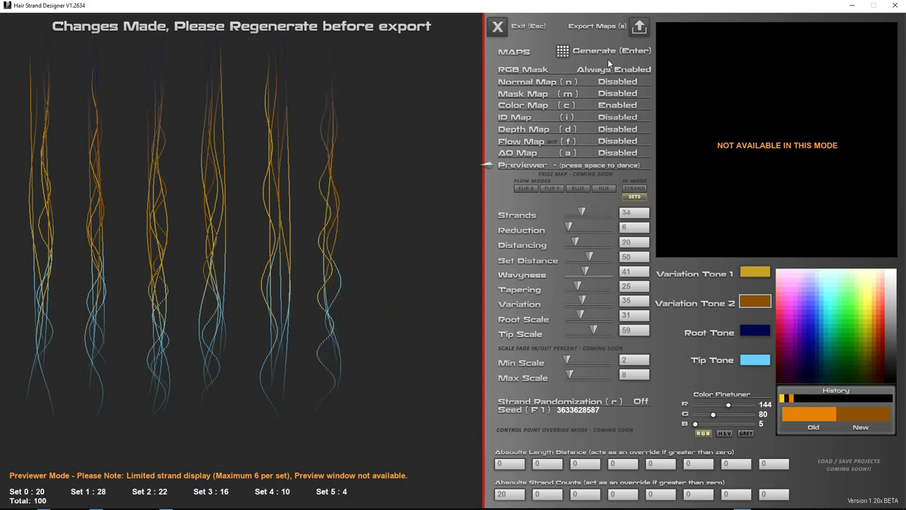
left_click(509, 106)
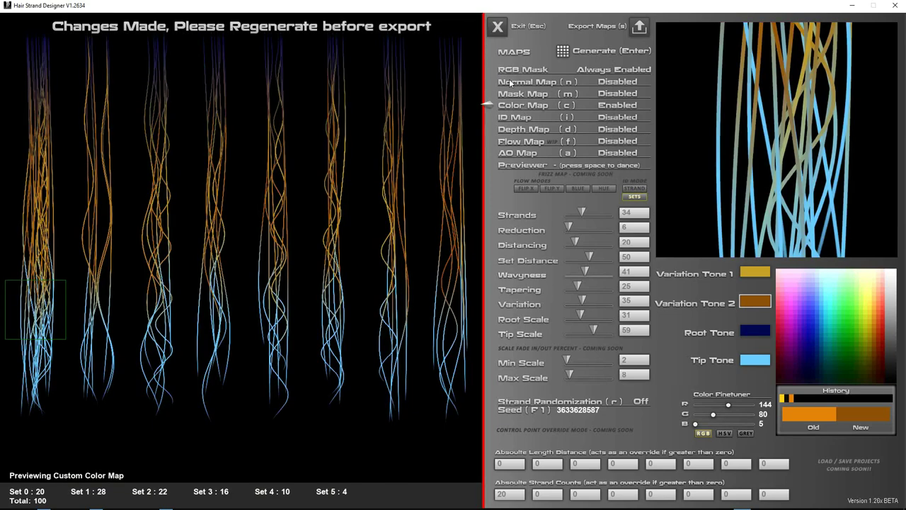
left_click(510, 80)
left_click(513, 108)
left_click(512, 70)
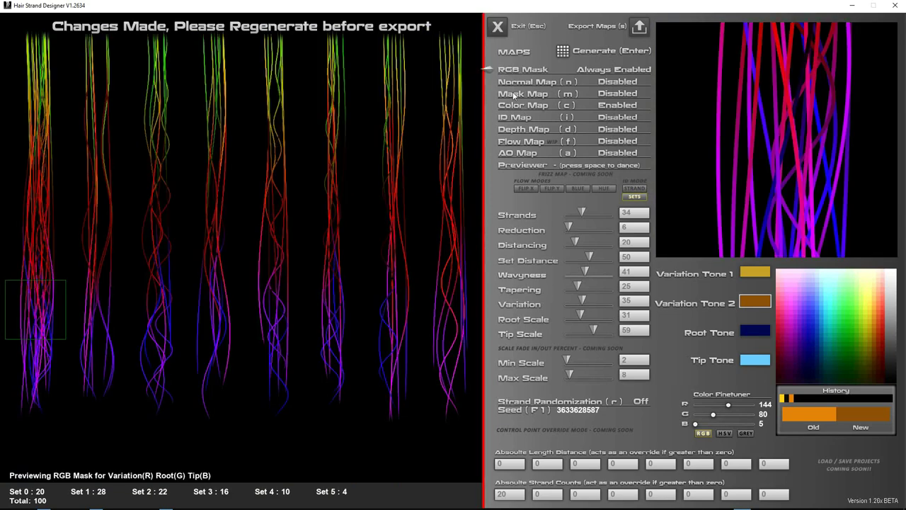
left_click(607, 107)
left_click(568, 52)
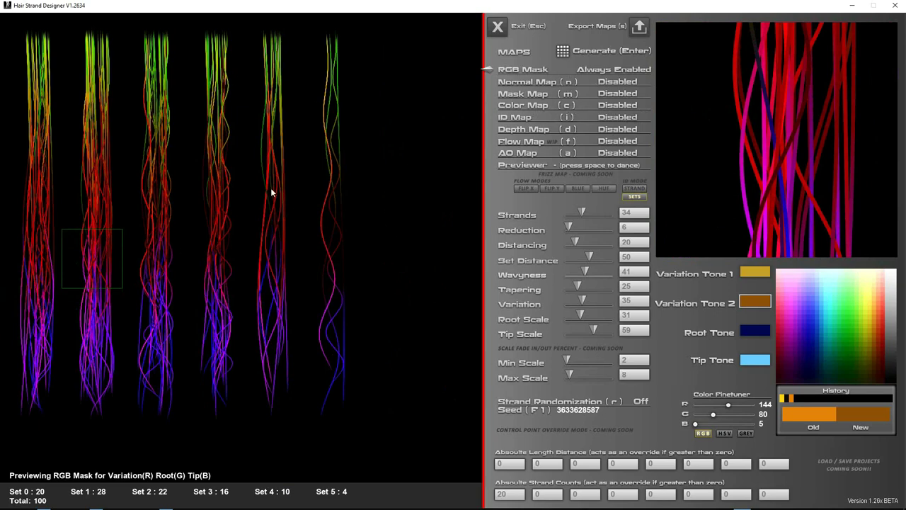
Enable all map outputs: AO, flow, depth, ID, colour, mask and normal.
left_click(615, 153)
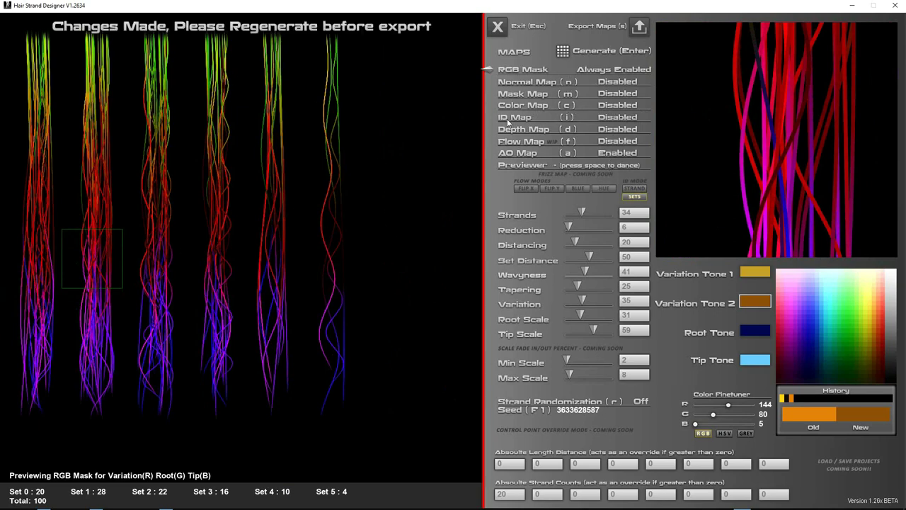
left_click(616, 140)
left_click(616, 129)
left_click(616, 117)
left_click(615, 104)
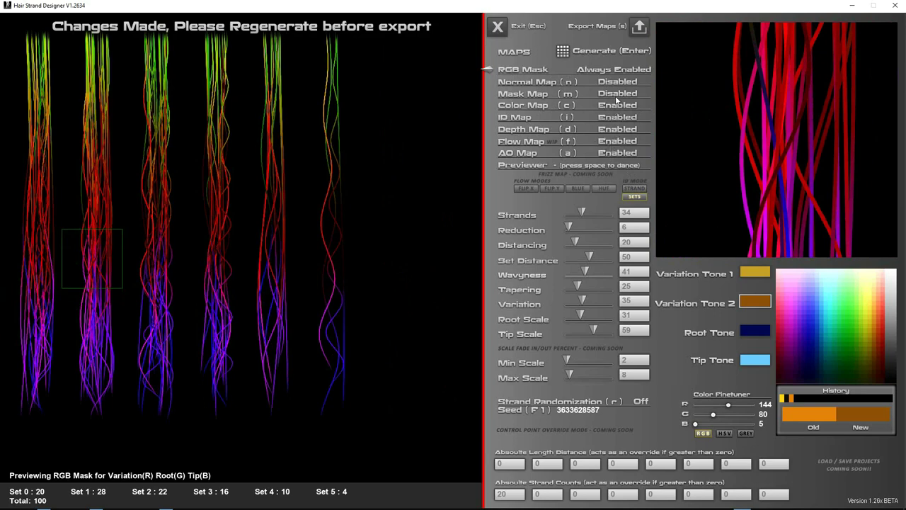
left_click(615, 94)
left_click(615, 81)
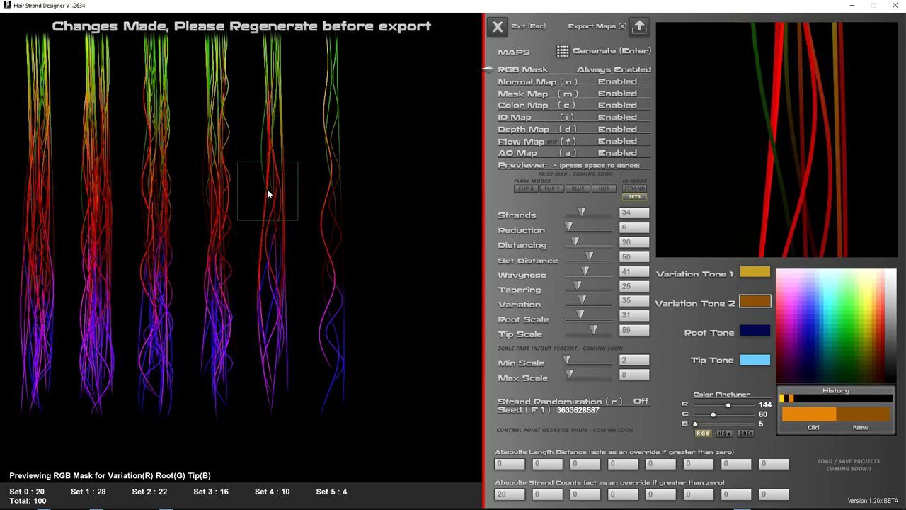
Preview the ID map and set ID colouring to per-strand.
key("i")
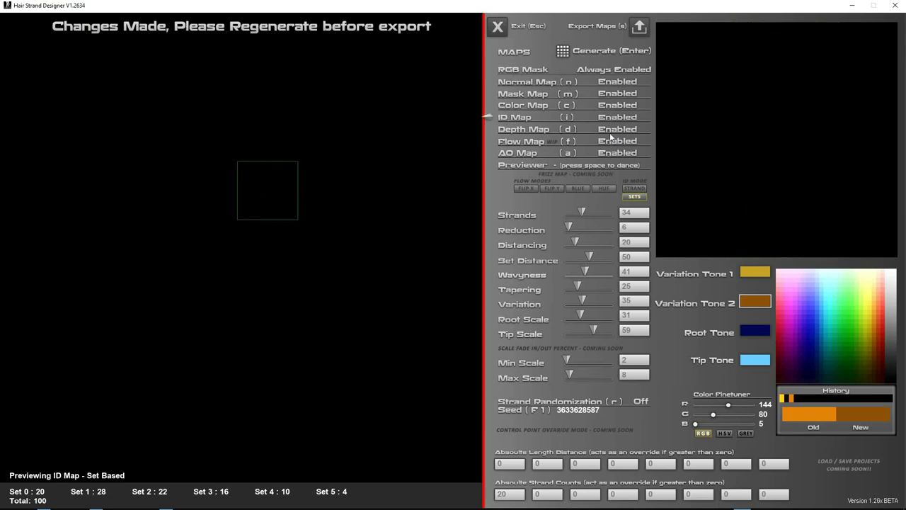
left_click(639, 200)
left_click(639, 200)
left_click(634, 189)
Disable every map output except the ID map and regenerate the strands.
left_click(610, 106)
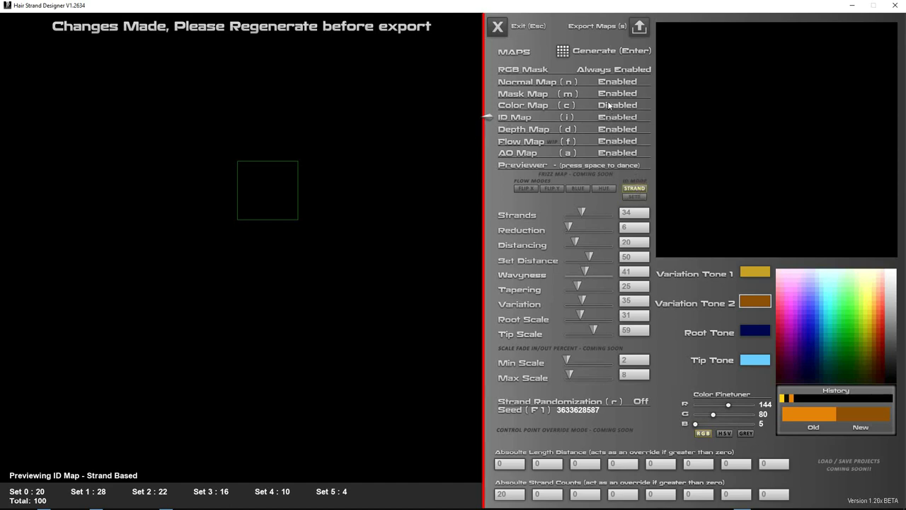
left_click(612, 93)
left_click(613, 83)
left_click(621, 130)
left_click(623, 141)
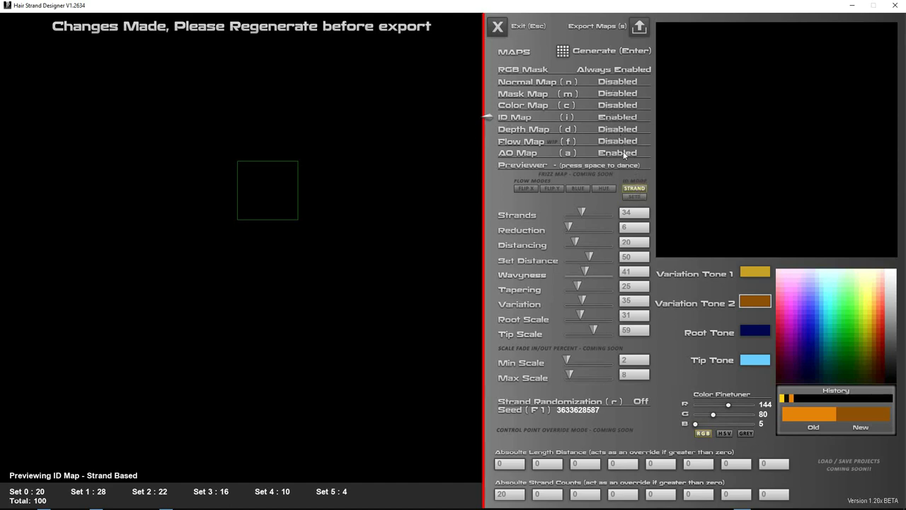
left_click(624, 154)
left_click(566, 53)
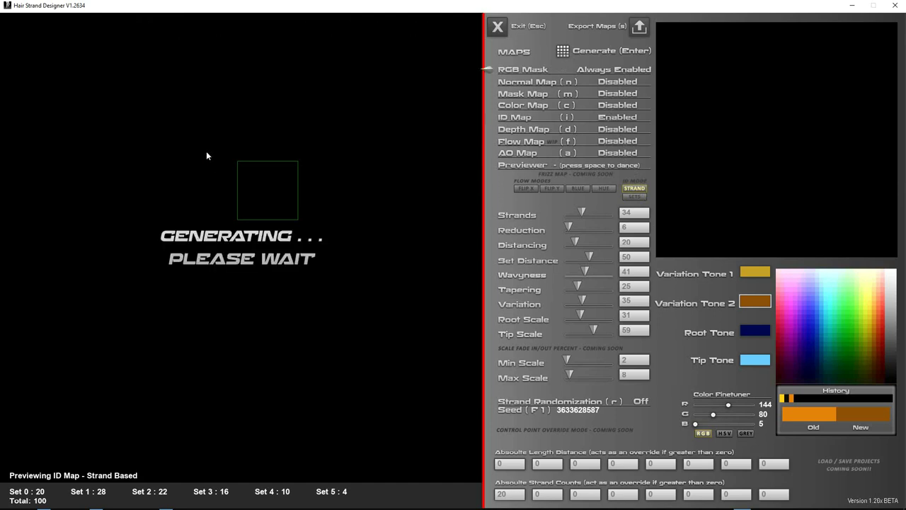
Preview the ID map, switch to set-based IDs, regenerate, and pull strands closer with Distancing 13.
left_click(514, 117)
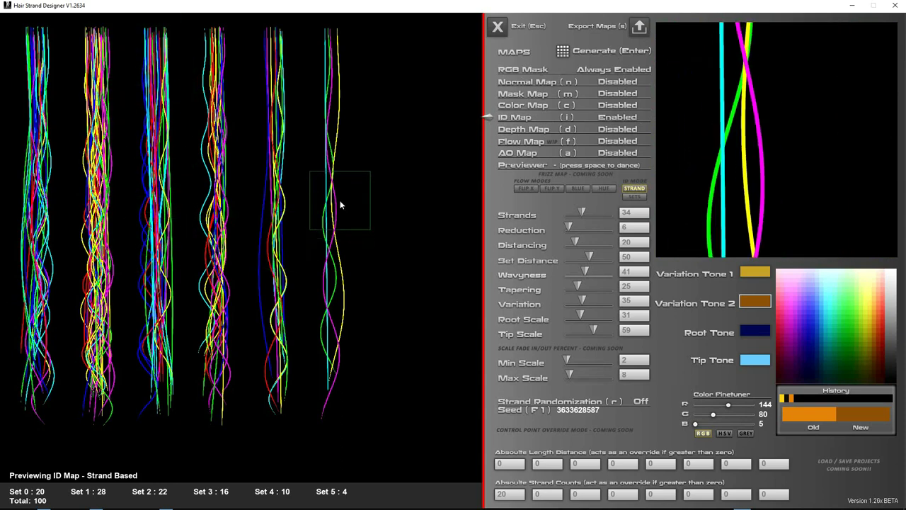
left_click(635, 197)
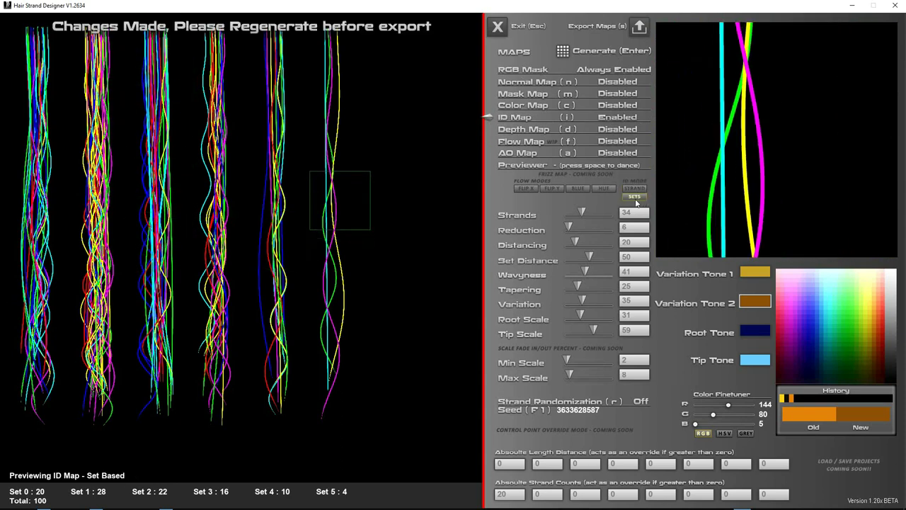
left_click(564, 52)
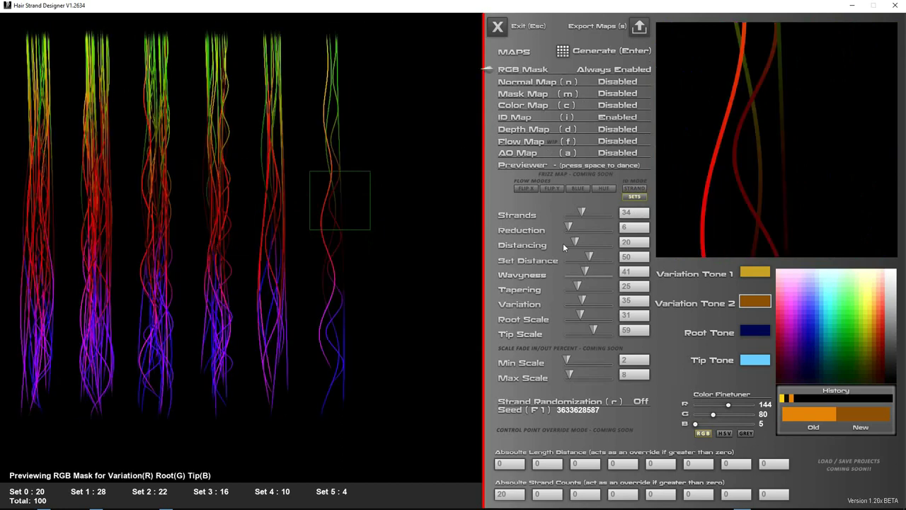
mouse_move(577, 242)
left_mouse_down()
mouse_move(586, 257)
mouse_move(569, 255)
left_mouse_up()
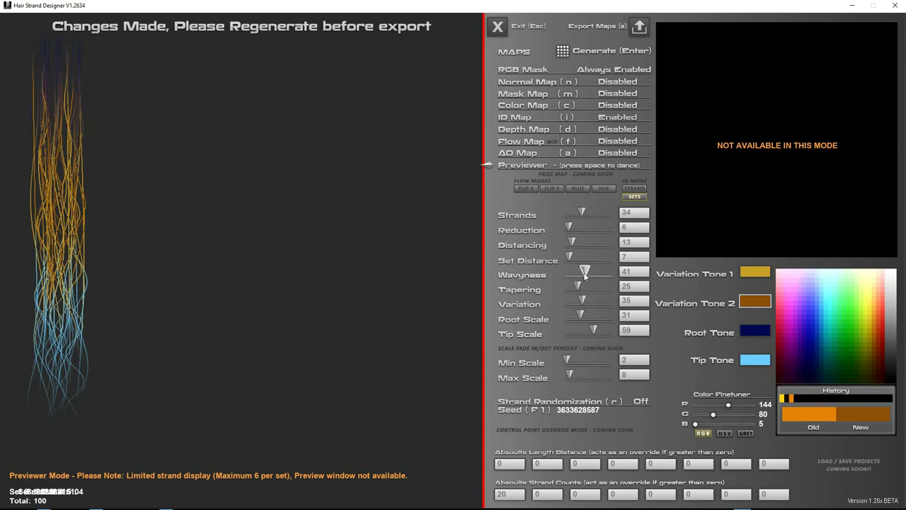
Reduce waviness, raise Strands per set to 73, and settle Distancing at 17.
mouse_move(585, 271)
left_mouse_down()
mouse_move(578, 274)
mouse_move(599, 286)
mouse_move(593, 301)
mouse_move(611, 300)
left_mouse_up()
left_click_drag(583, 212, 565, 230)
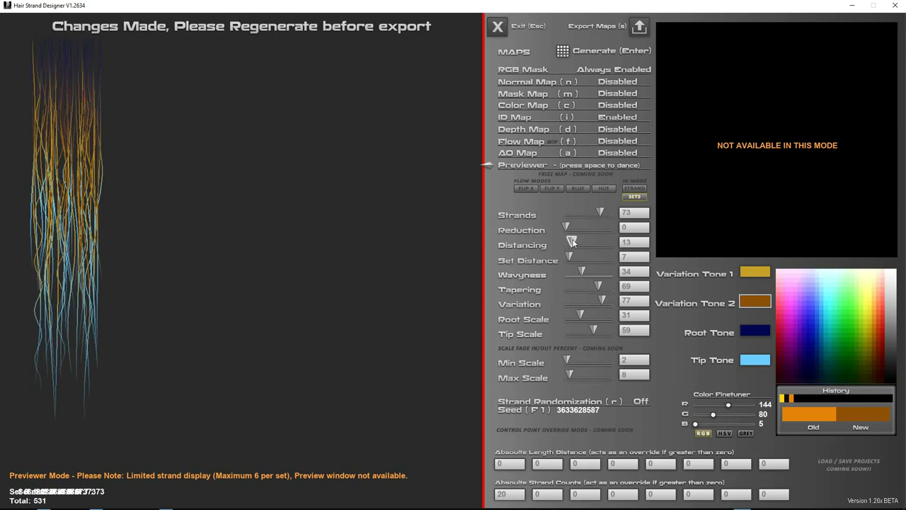
left_click_drag(573, 242, 568, 243)
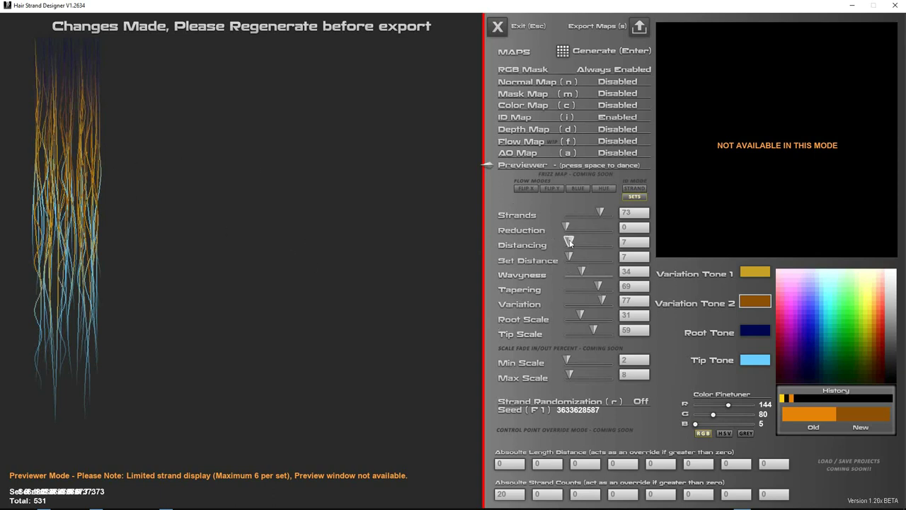
left_click_drag(570, 240, 584, 257)
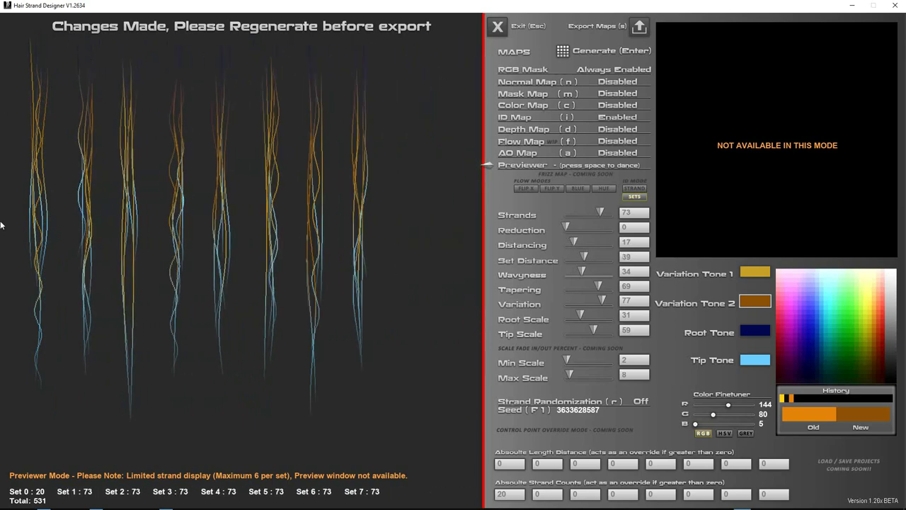
Widen spacing to Distancing 76 and Set Distance 62, then lower Variation to 69.
left_click_drag(583, 256, 604, 245)
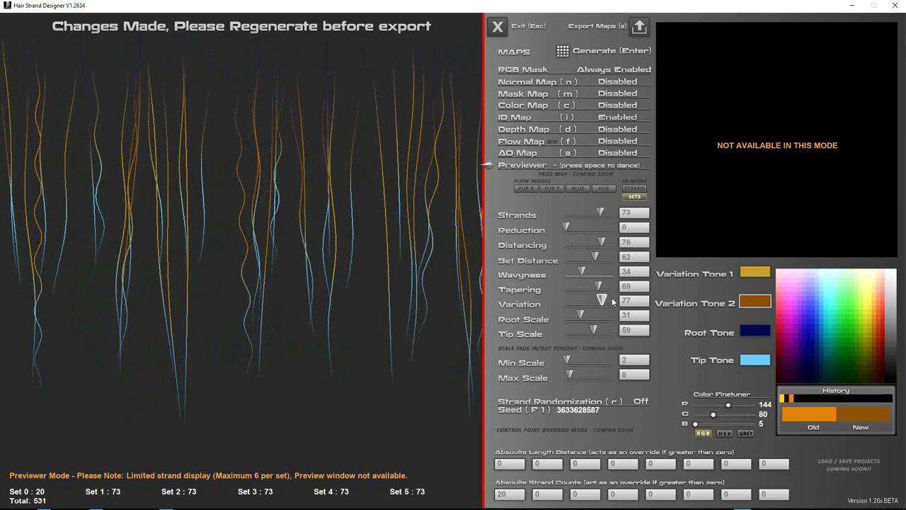
left_click_drag(602, 300, 598, 300)
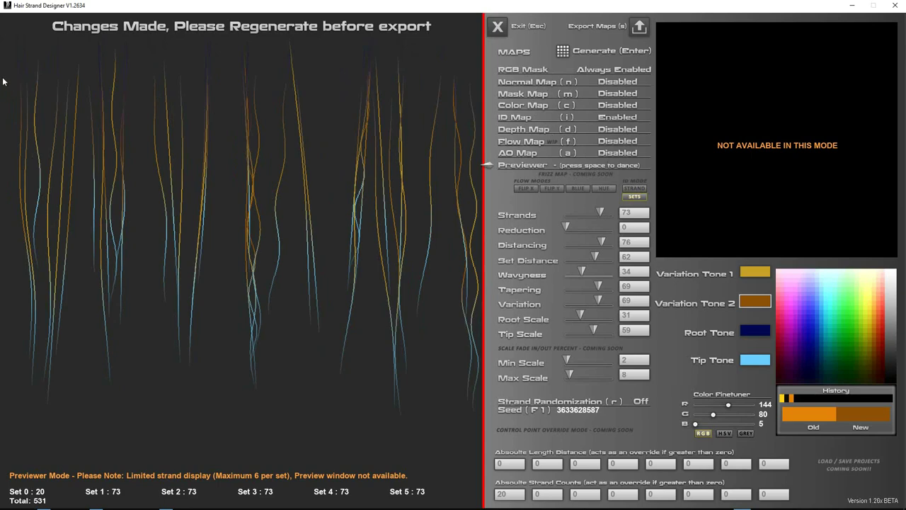
Regenerate, preview the set-based ID map, then cut Distancing to 27 and Strands to 22.
left_click(562, 51)
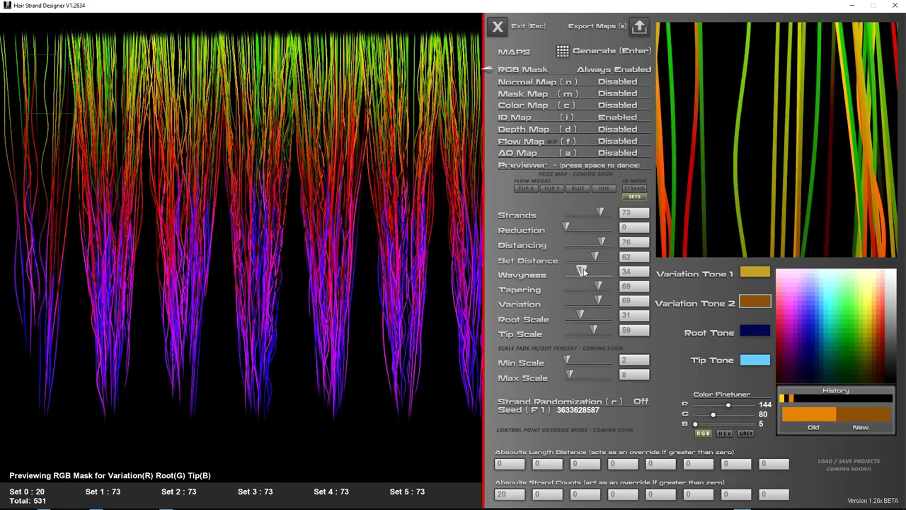
left_click(520, 116)
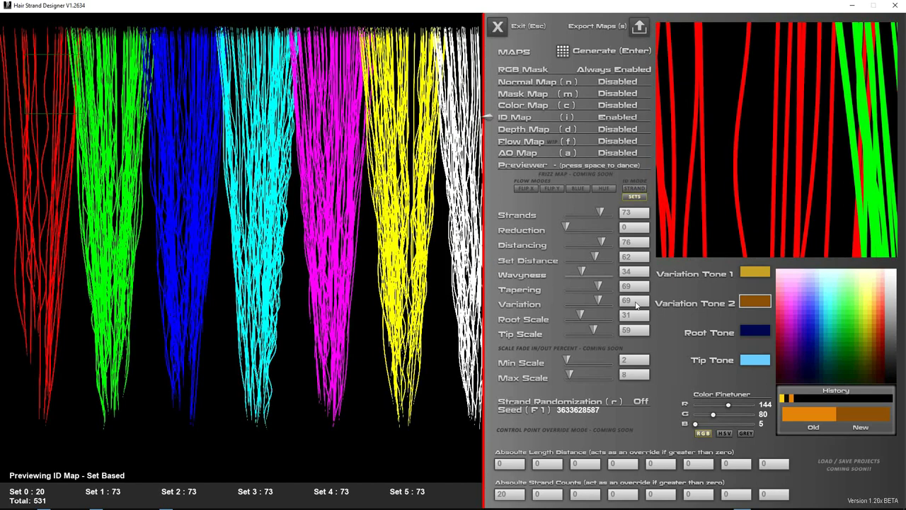
left_click_drag(600, 242, 579, 241)
left_click_drag(600, 213, 576, 213)
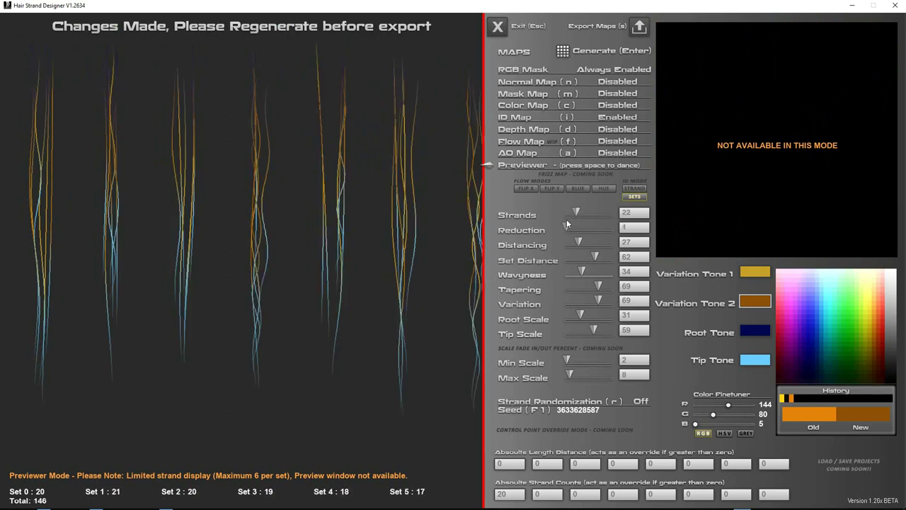
Lower Set Distance to 47 so eight sets fit, and shrink Root Scale to 37.
left_click_drag(597, 256, 587, 301)
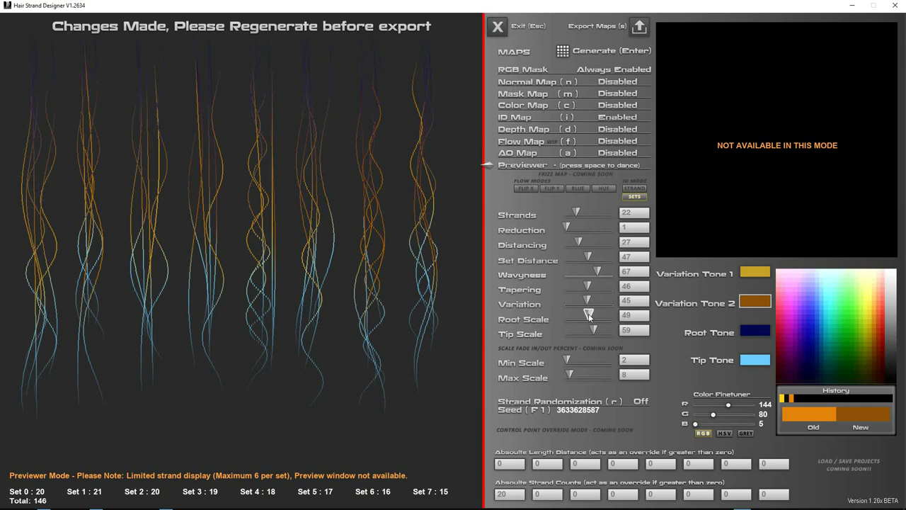
left_click_drag(588, 316, 584, 317)
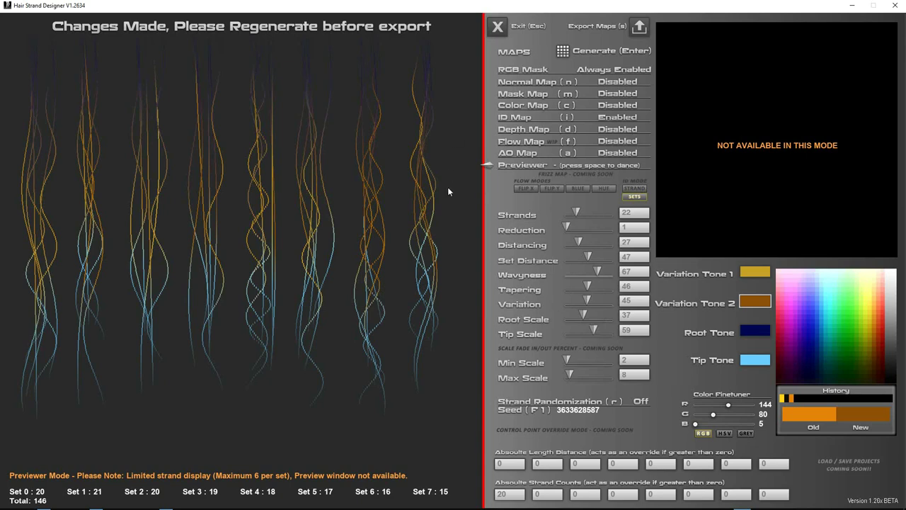
Switch to the browser and open the Hair Strand Designer Trello board.
key("alt+Tab")
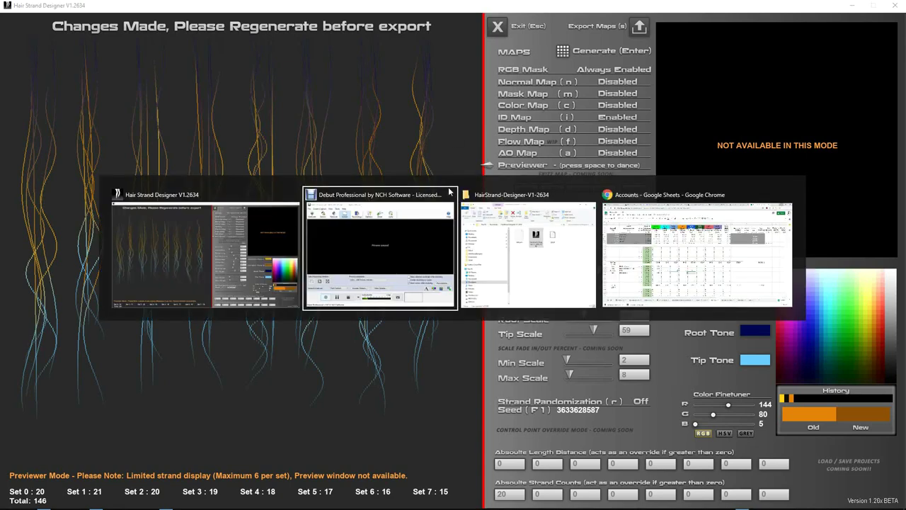
key("alt+Tab")
key("alt+Tab")
key("alt+Tab")
key("alt+Tab")
key("alt+Tab")
key("alt+Tab")
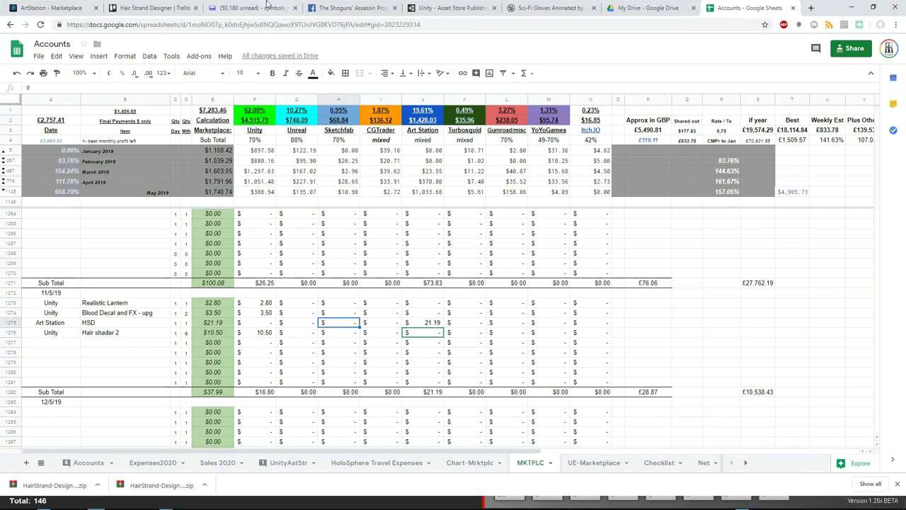
left_click(268, 6)
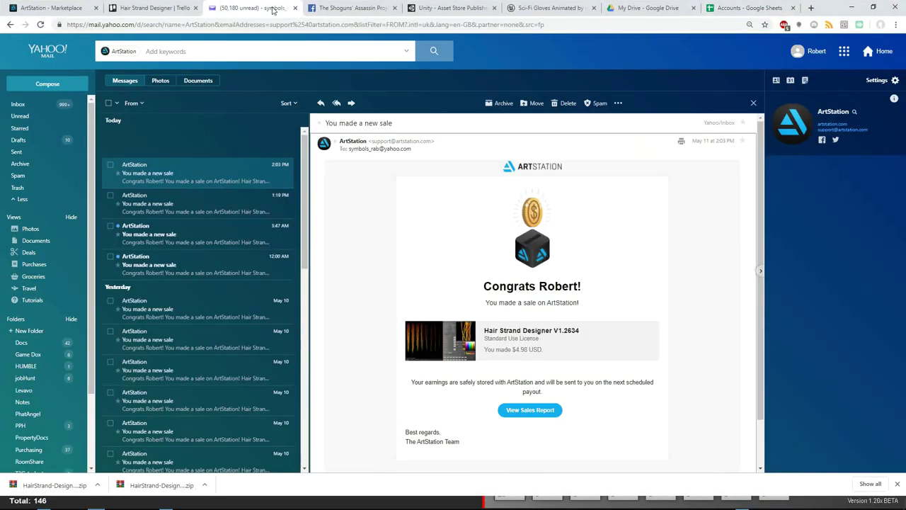
left_click(127, 9)
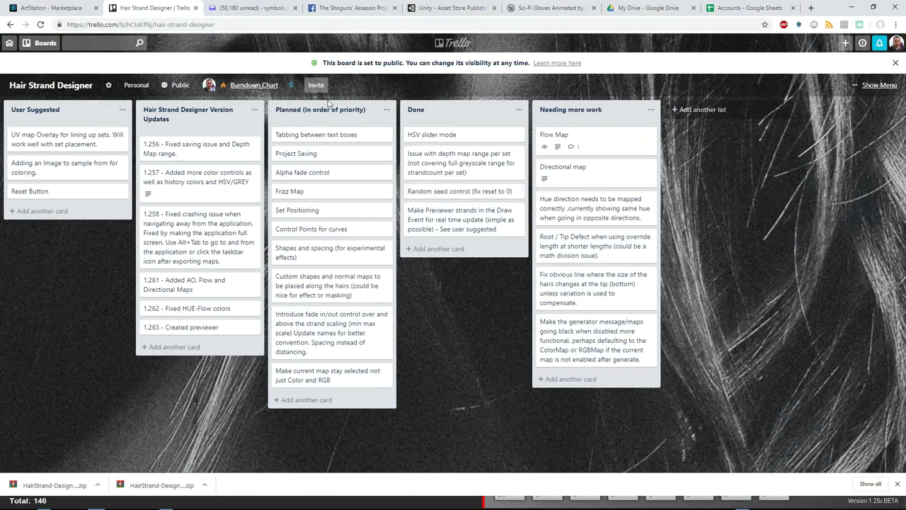
Open the ArtStation Marketplace and sort it by trending items.
left_click(67, 8)
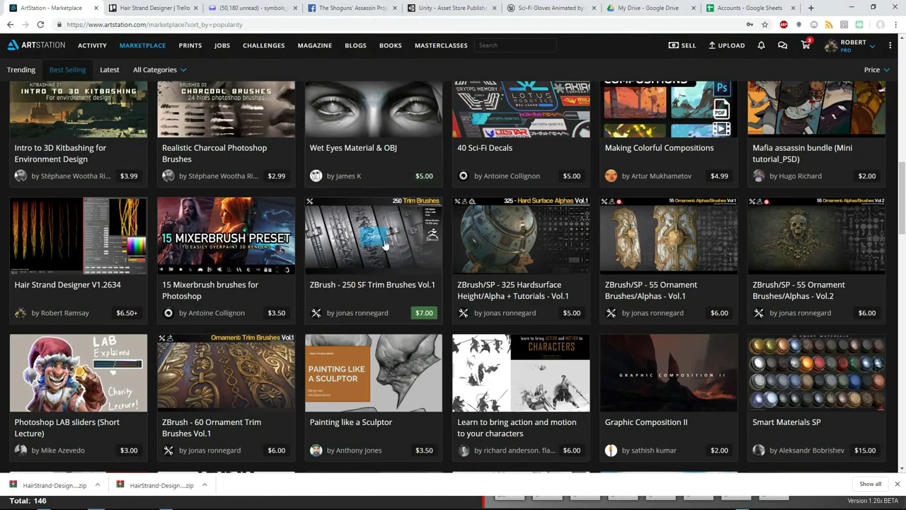
scroll(101, 333, "up", 2)
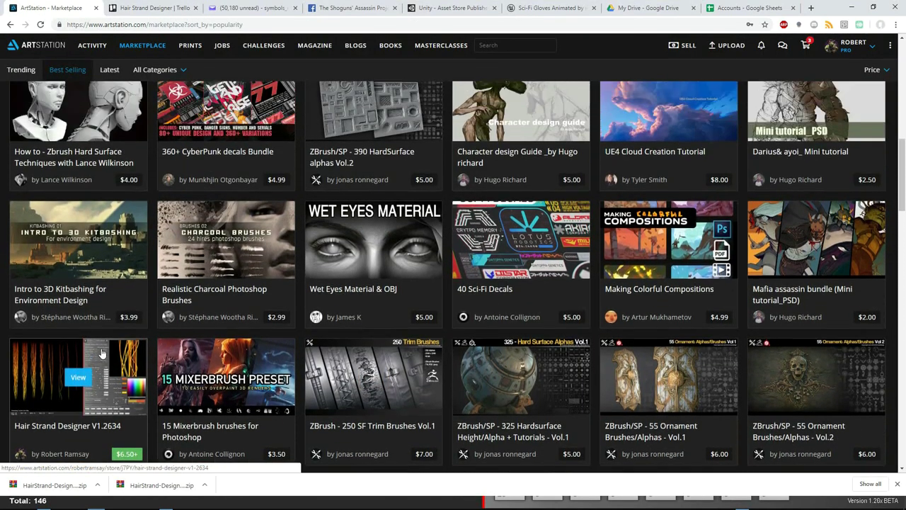
scroll(101, 353, "down", 2)
scroll(82, 300, "up", 8)
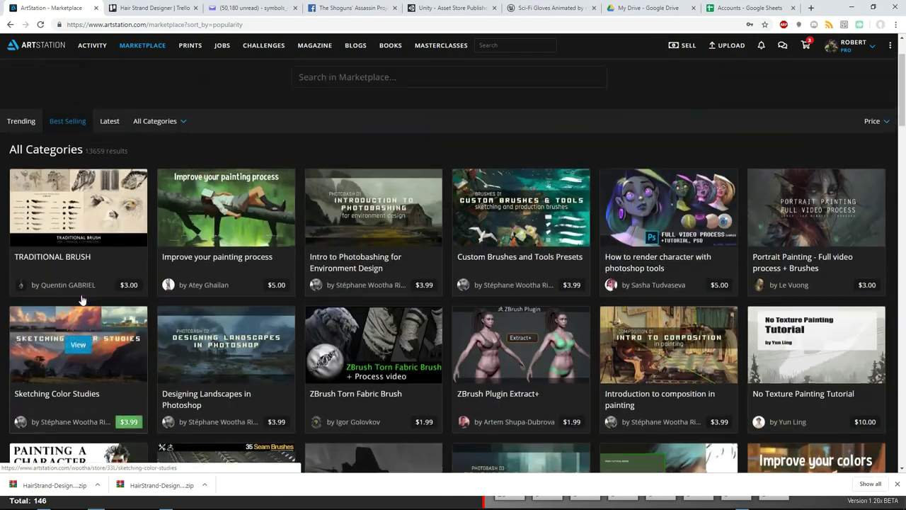
scroll(82, 300, "up", 1)
left_click(26, 198)
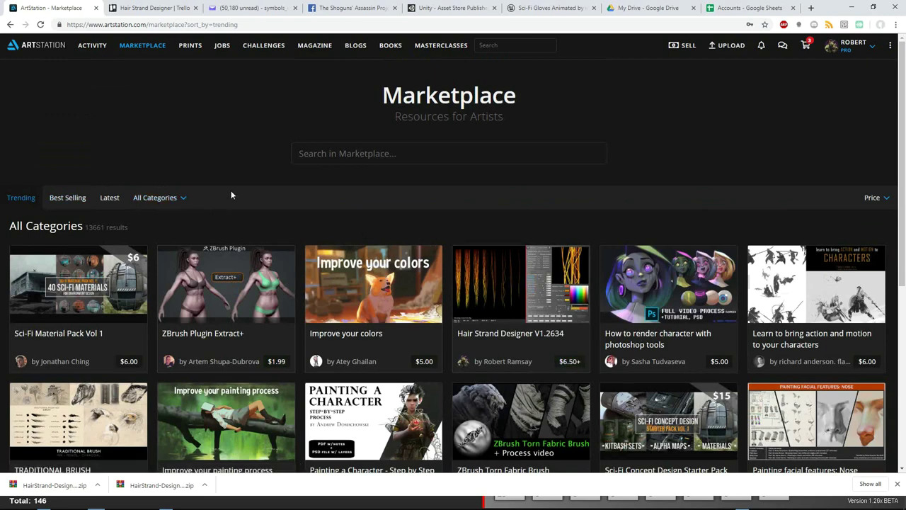
Replace the 'hair' search term with 'strands' to list strand-related products.
type("hair")
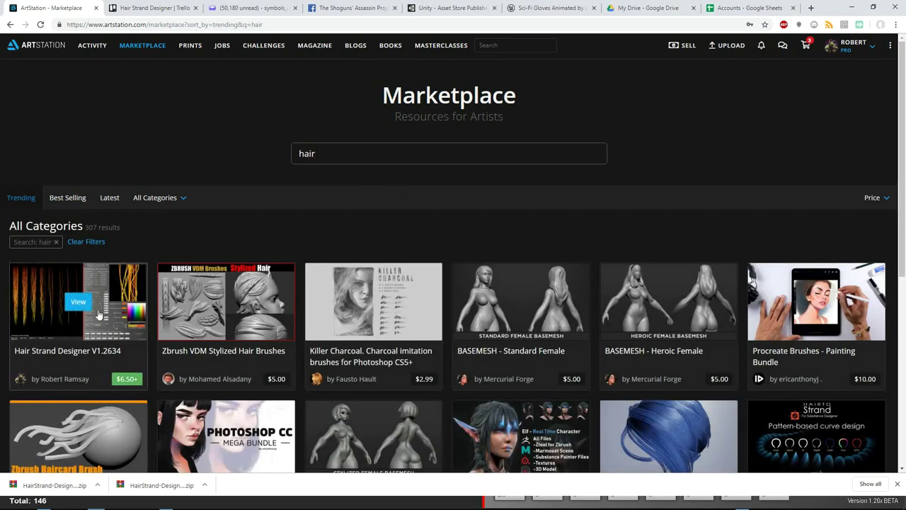
left_click_drag(316, 154, 274, 155)
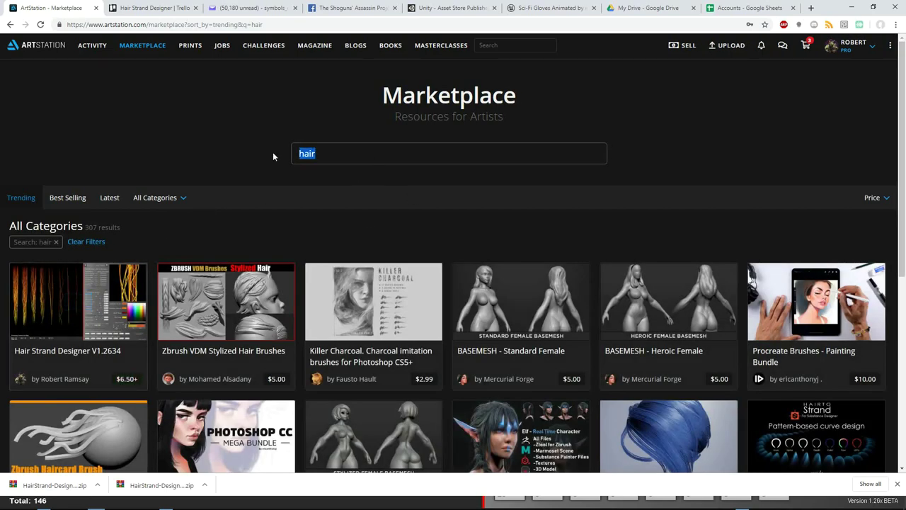
type("strands")
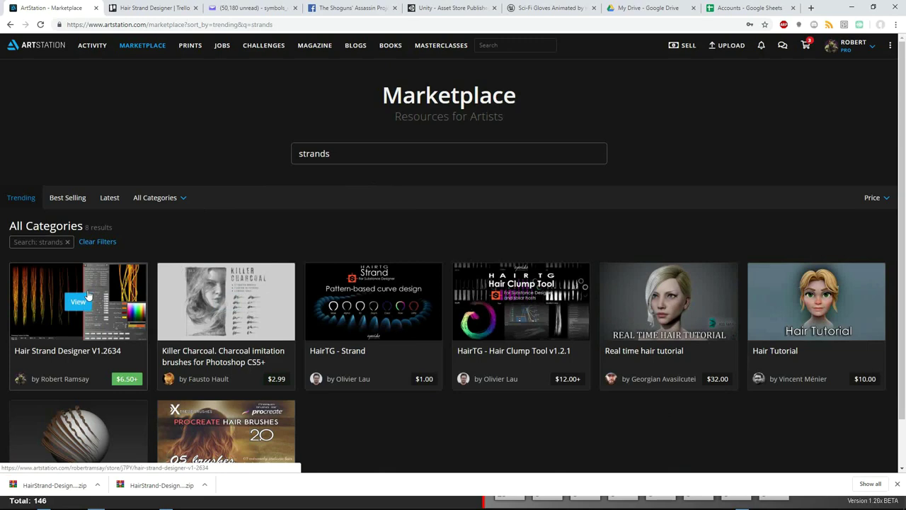
scroll(60, 301, "down", 1)
scroll(68, 298, "up", 1)
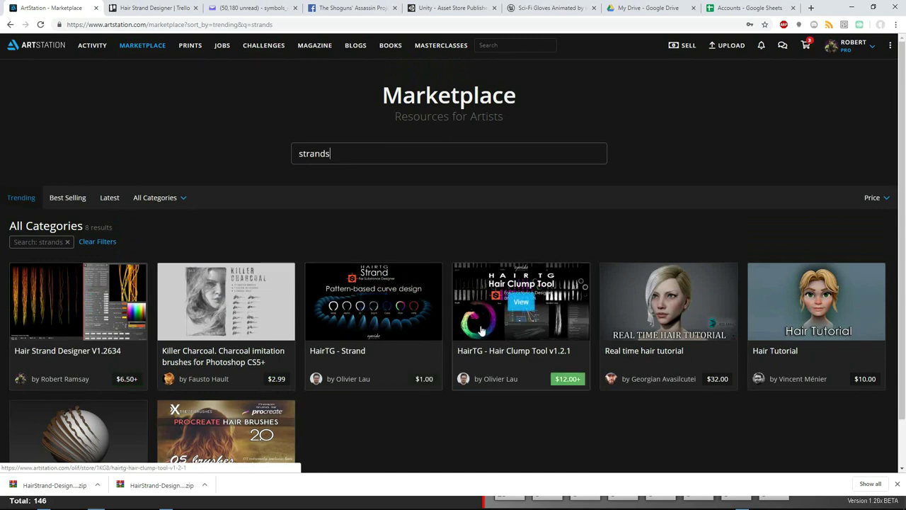
Open the HairTG - Hair Clump Tool v1.2.1 product, view its texture-maps image, then close it.
left_click(481, 330)
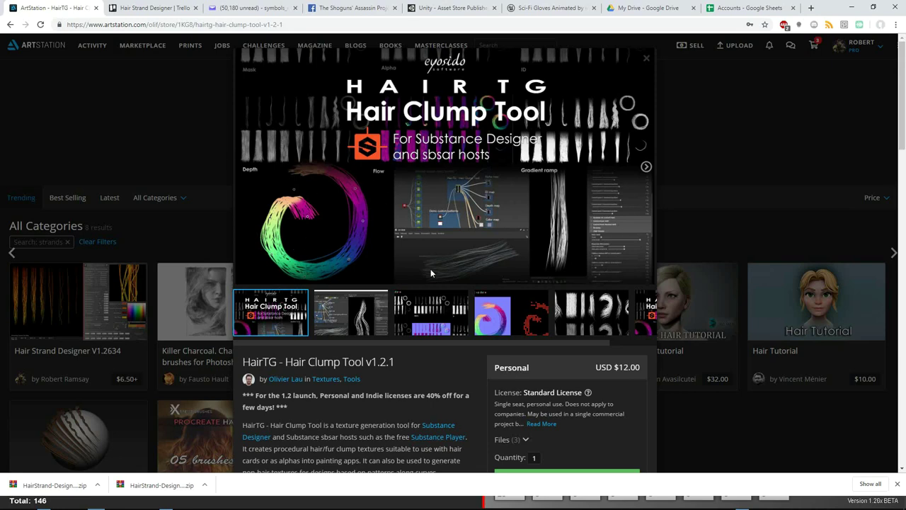
scroll(431, 272, "down", 3)
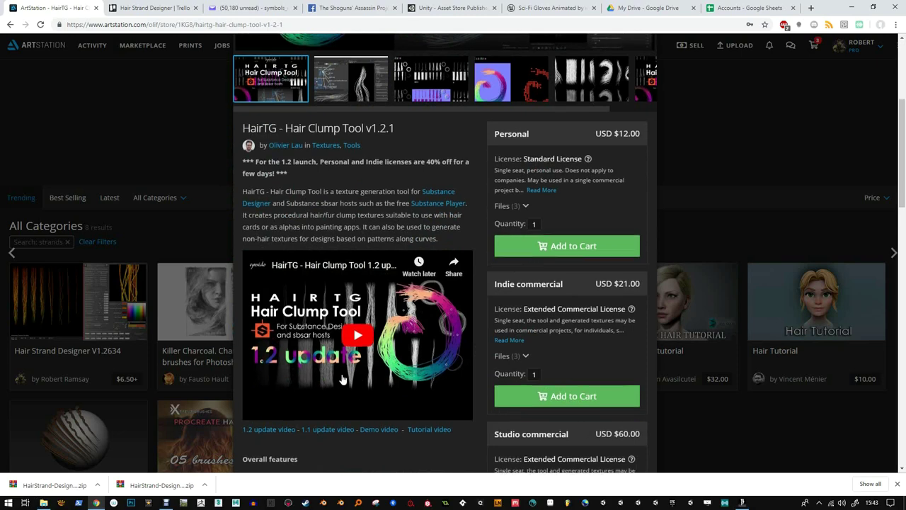
scroll(343, 380, "up", 2)
scroll(354, 383, "down", 2)
scroll(347, 203, "up", 2)
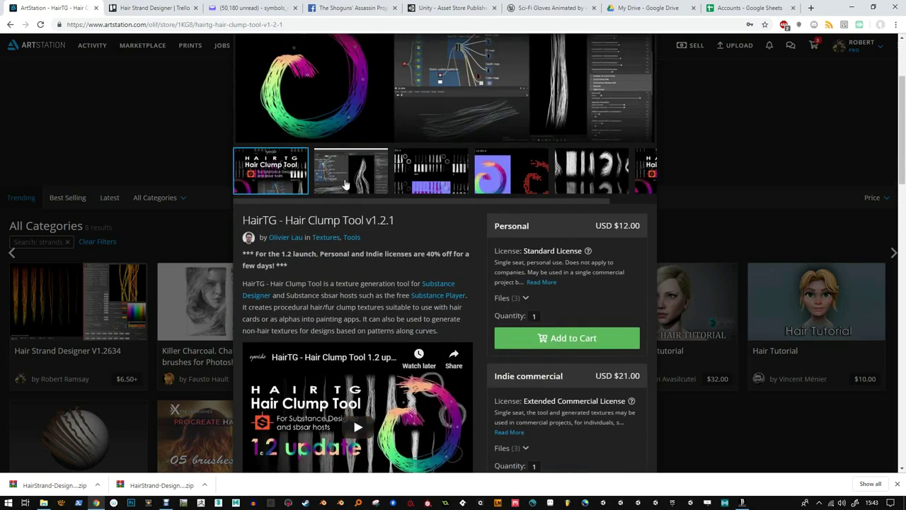
left_click(427, 177)
scroll(397, 251, "up", 2)
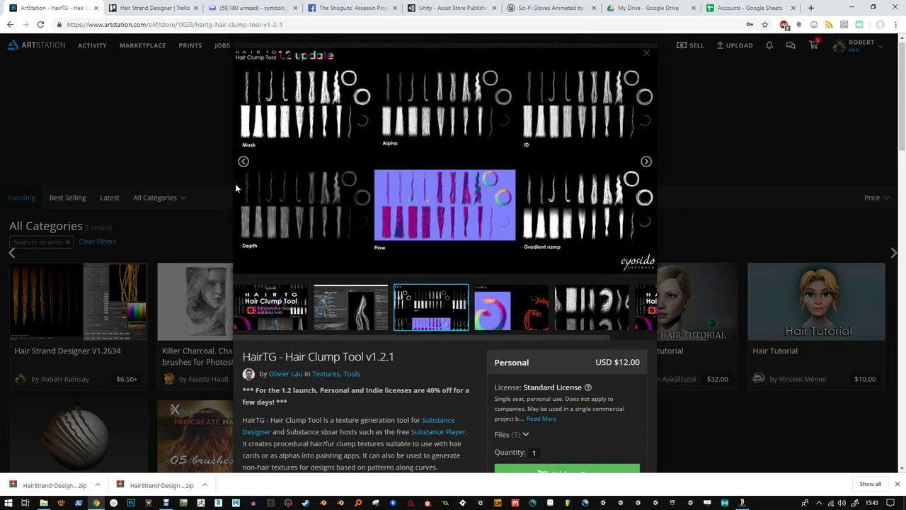
left_click(215, 153)
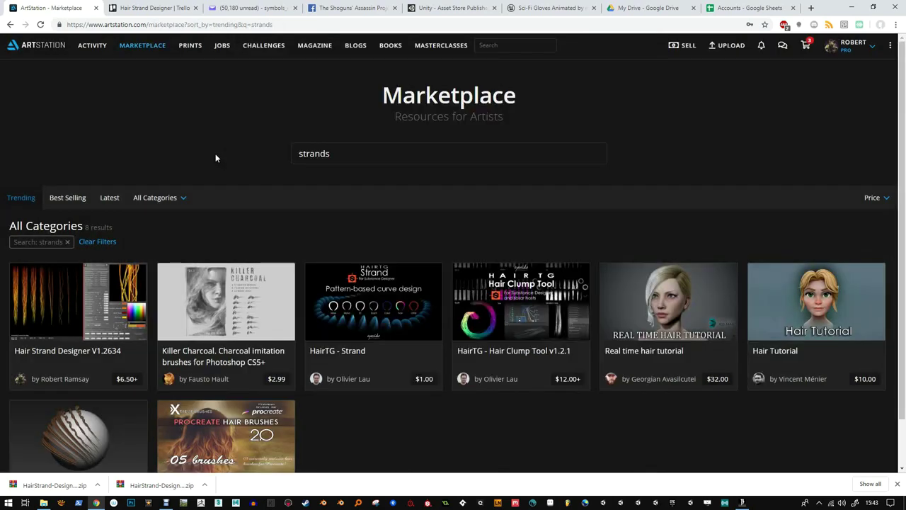
Reopen the Hair Clump Tool preview and browse its clump-map and alpha/depth strand gallery images.
left_click(538, 331)
scroll(577, 344, "down", 3)
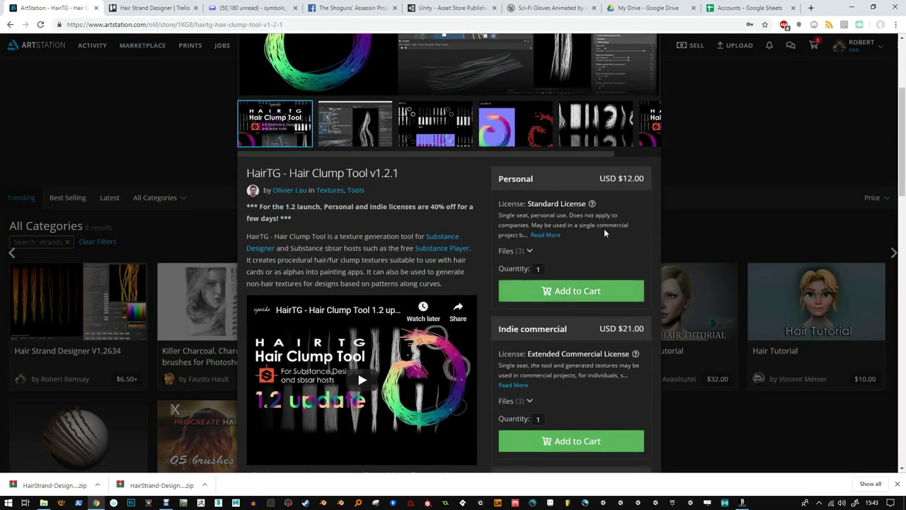
scroll(587, 230, "up", 1)
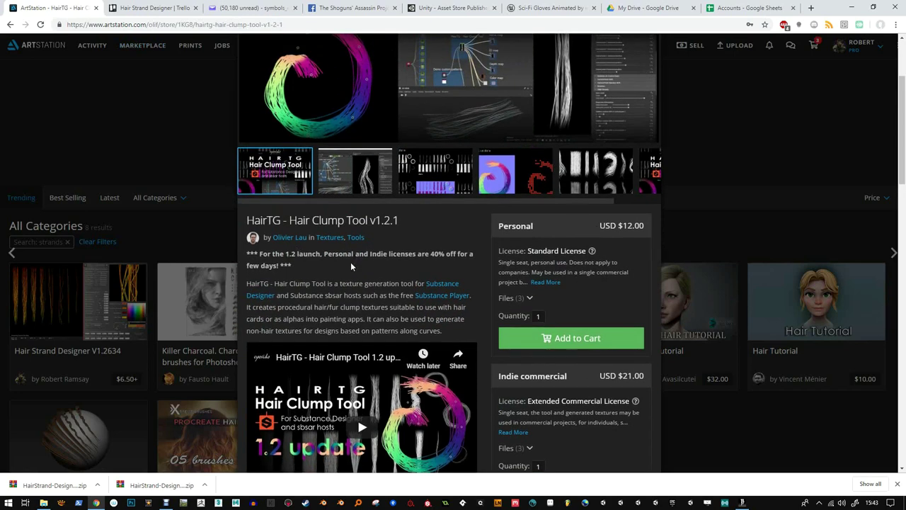
scroll(447, 267, "down", 3)
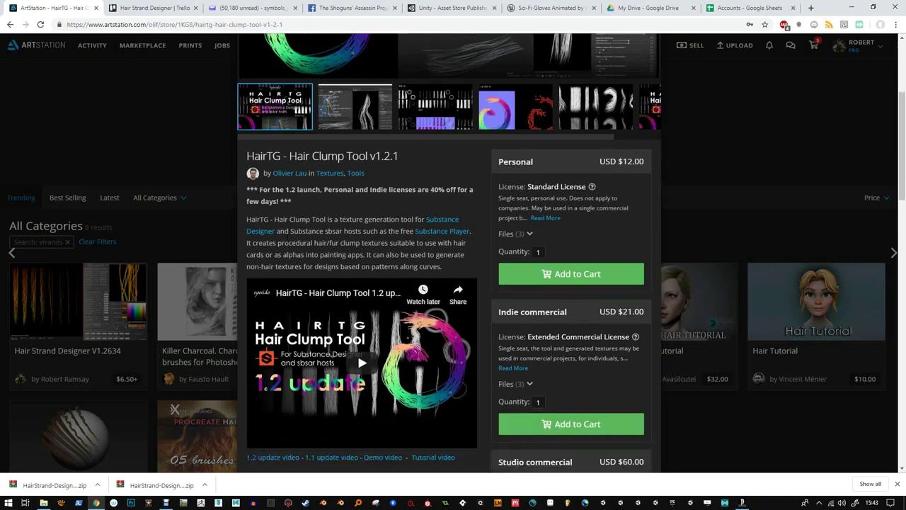
scroll(290, 265, "up", 4)
scroll(290, 263, "up", 3)
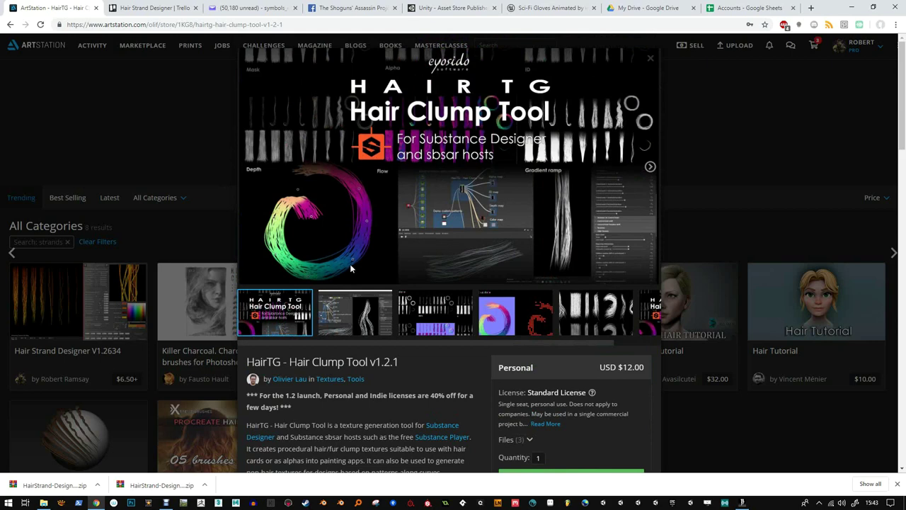
left_click(371, 315)
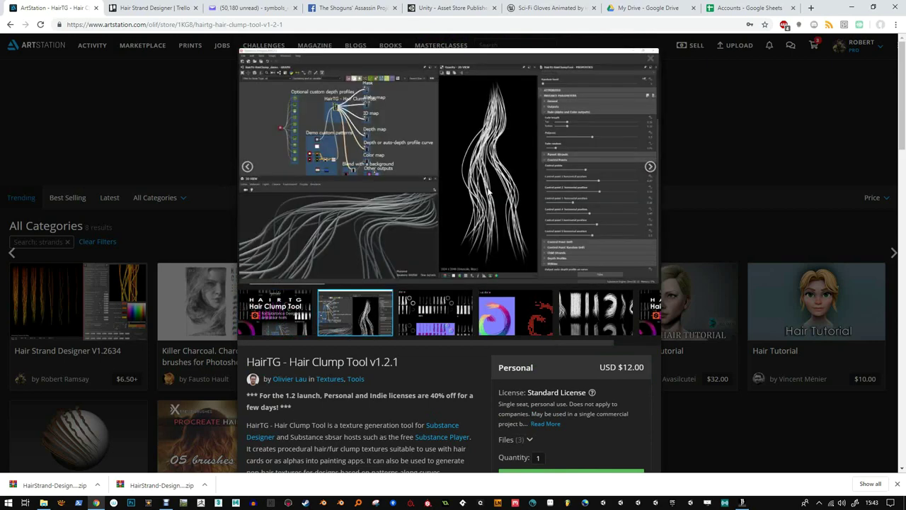
left_click(426, 309)
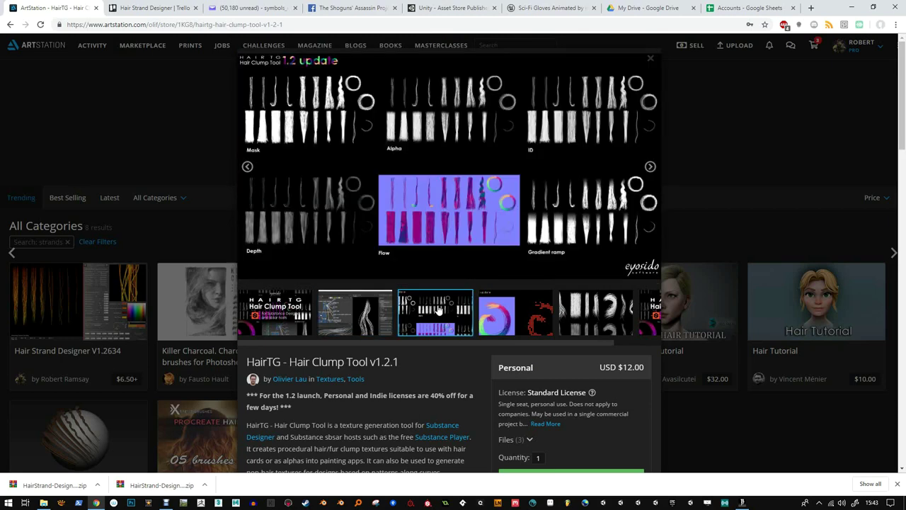
left_click(582, 312)
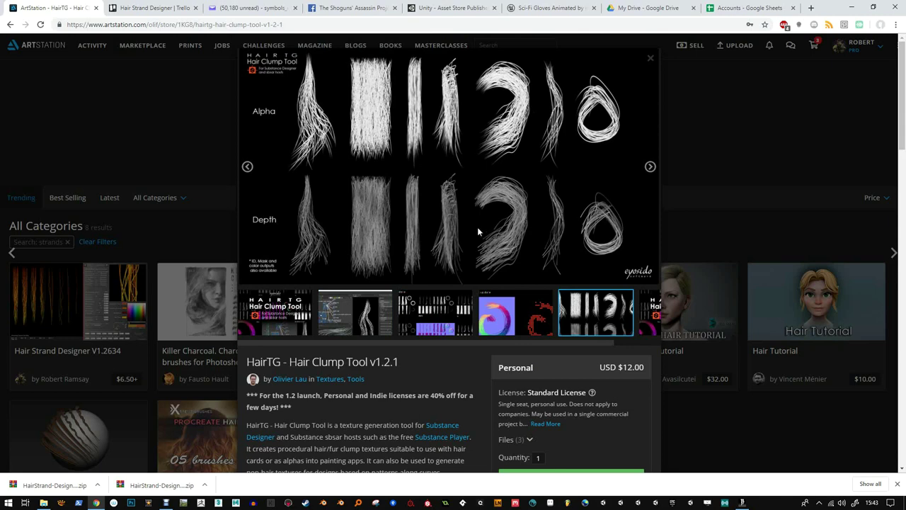
Close the ArtStation preview and, in Hair Strand Designer, lower Wavyness to 15.
left_click(207, 146)
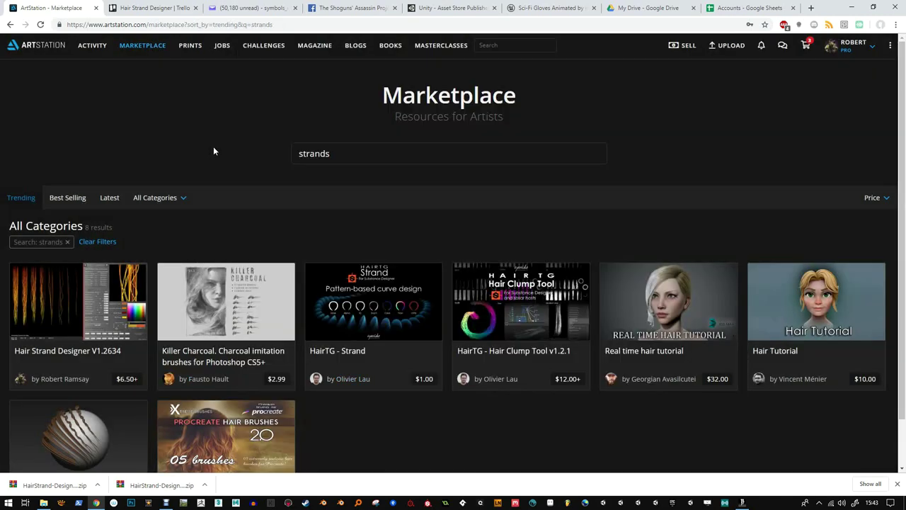
left_click(742, 503)
left_click_drag(597, 271, 581, 245)
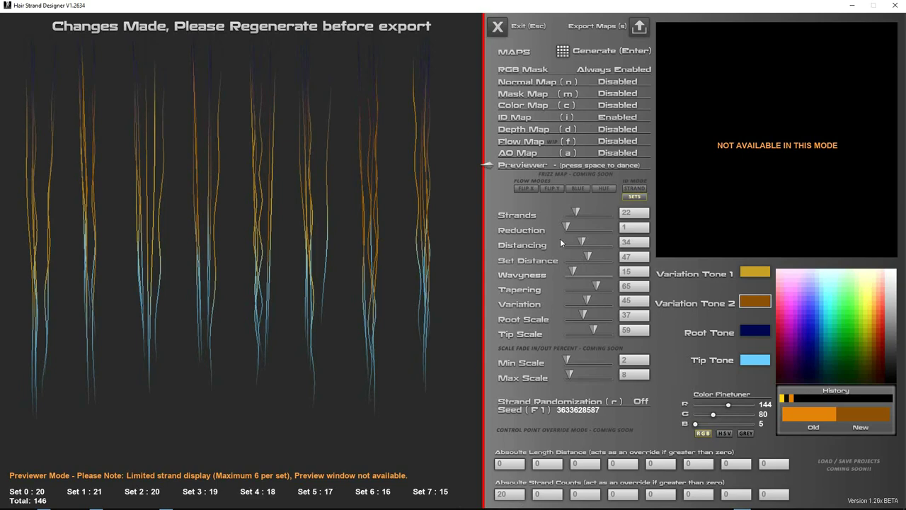
Enable the Color Map instead of the ID Map, preview it and regenerate the eight sets.
left_click(578, 116)
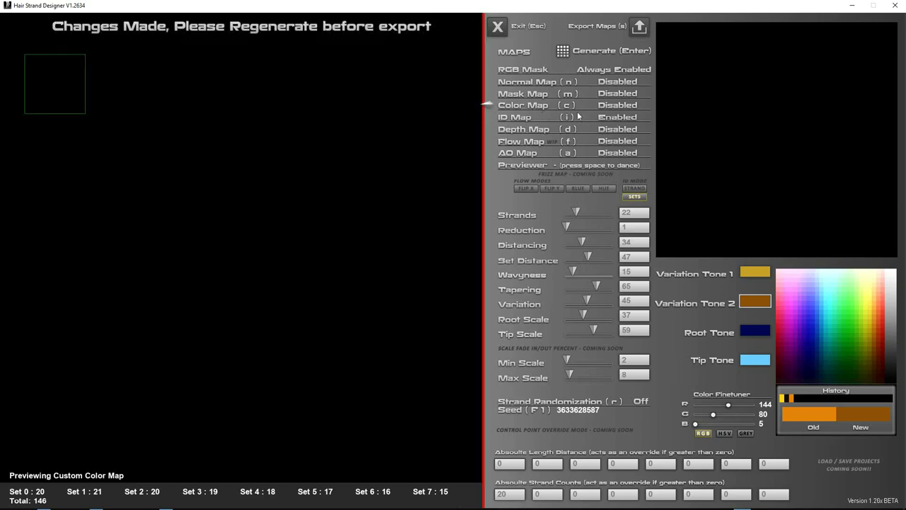
left_click(605, 106)
left_click(614, 119)
left_click(564, 53)
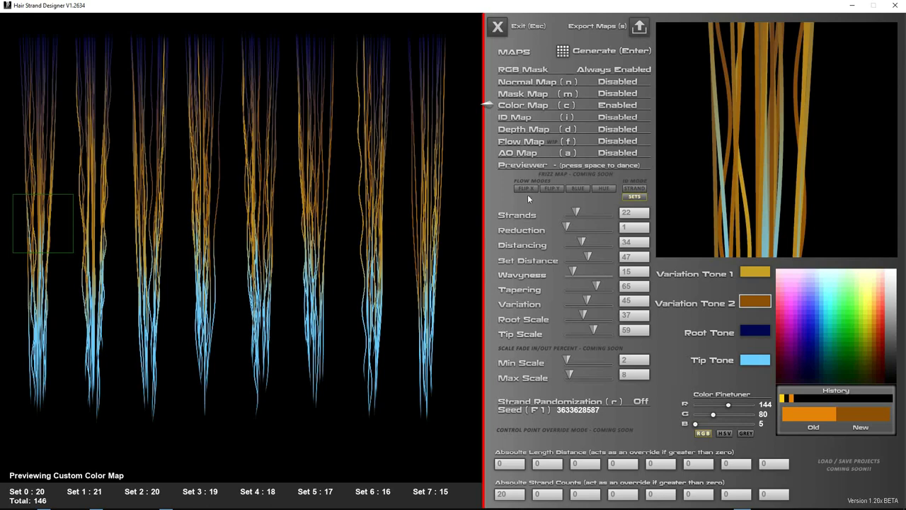
Set Strands 27, Set Distance 42, Wavyness 13, Tapering 56, and regenerate with colour-map preview.
left_click_drag(575, 213, 579, 212)
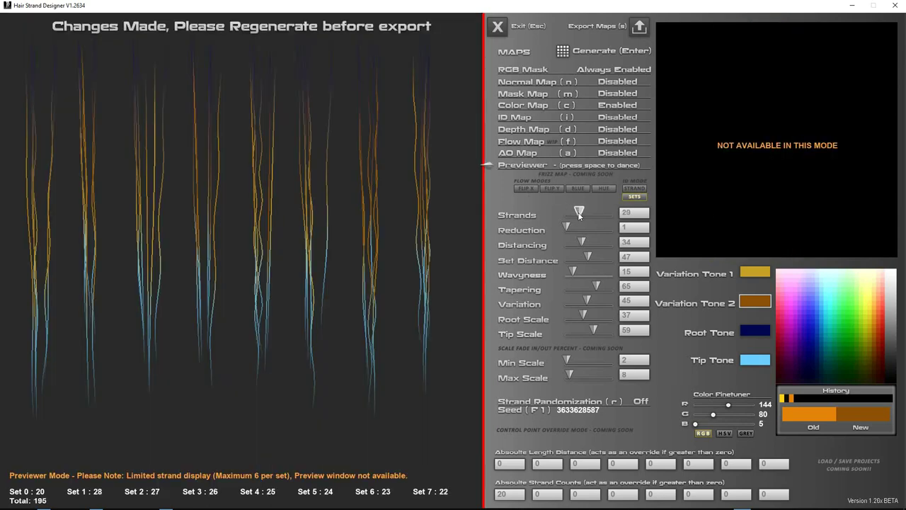
left_click(527, 107)
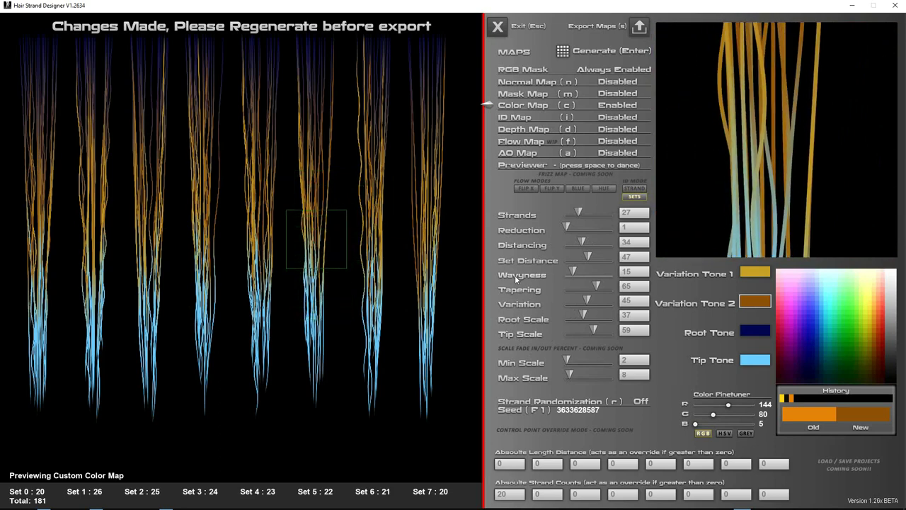
key("space")
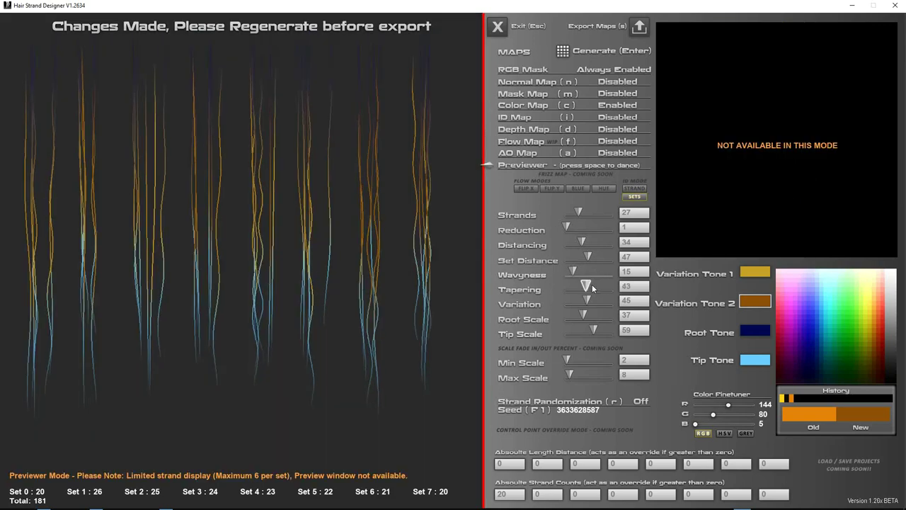
mouse_move(572, 271)
left_mouse_down()
mouse_move(587, 275)
mouse_move(572, 274)
mouse_move(584, 259)
left_mouse_up()
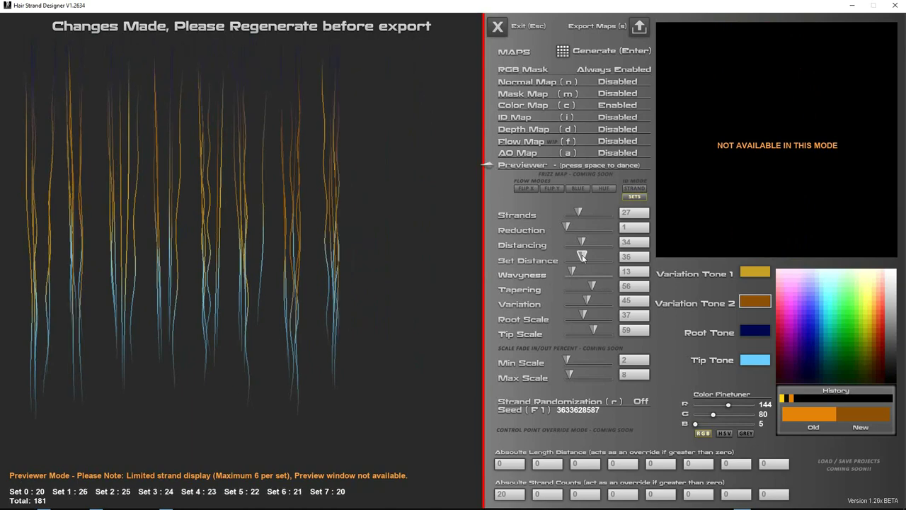
left_click(523, 106)
left_click(563, 52)
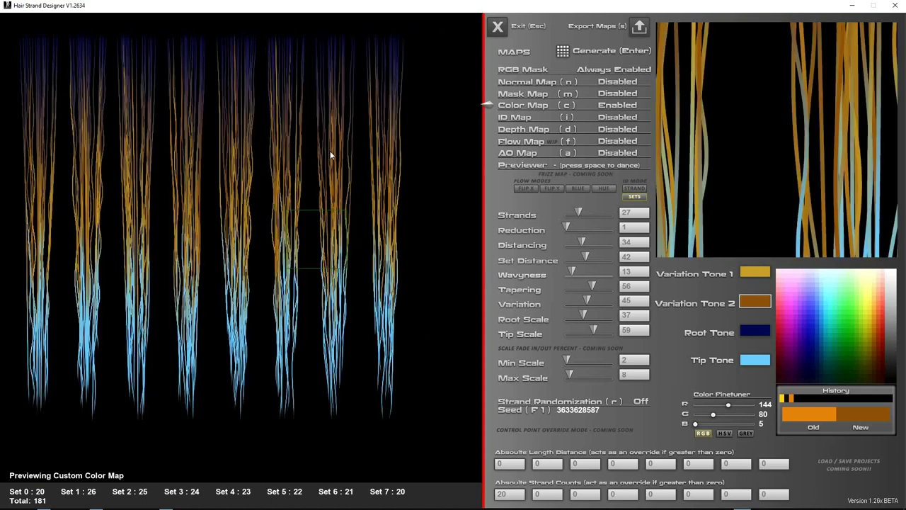
Look through the Hair Strand Designer V1.2634 product page, then close it to the strands results.
key("alt+Tab")
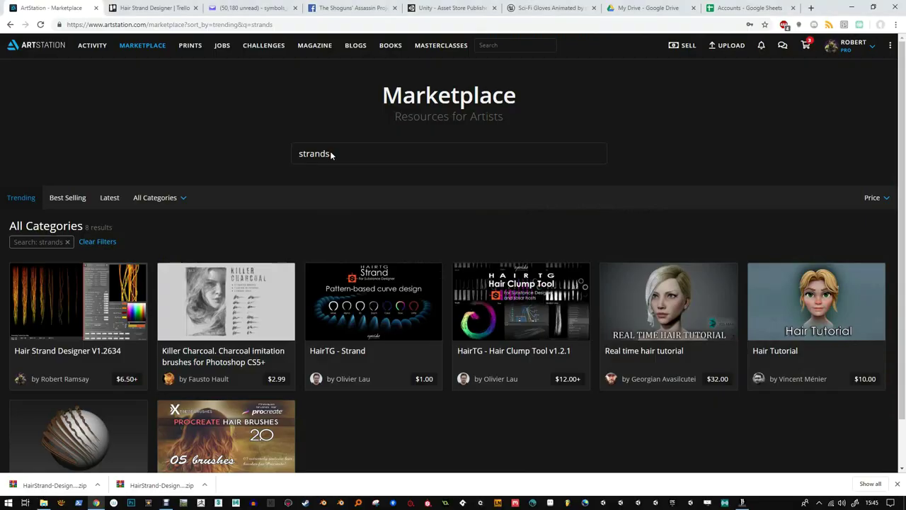
mouse_move(97, 300)
left_click(83, 305)
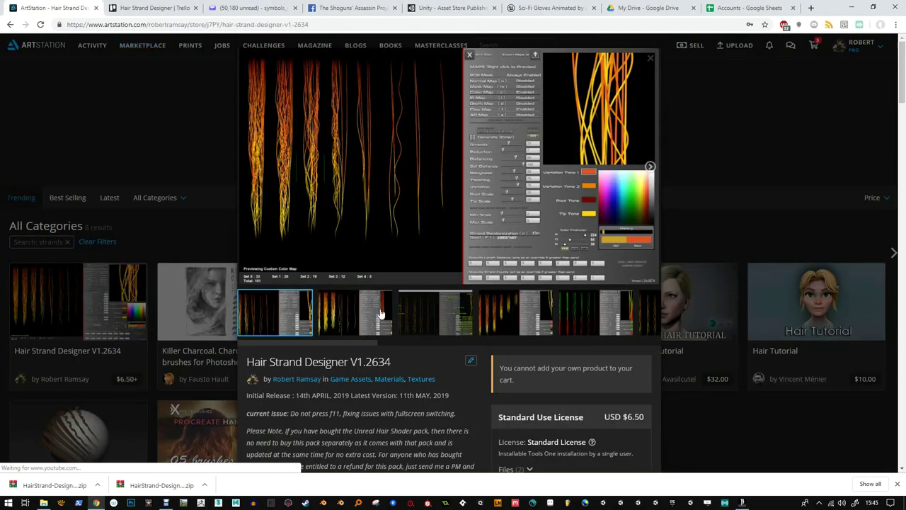
scroll(380, 314, "down", 3)
scroll(380, 312, "down", 14)
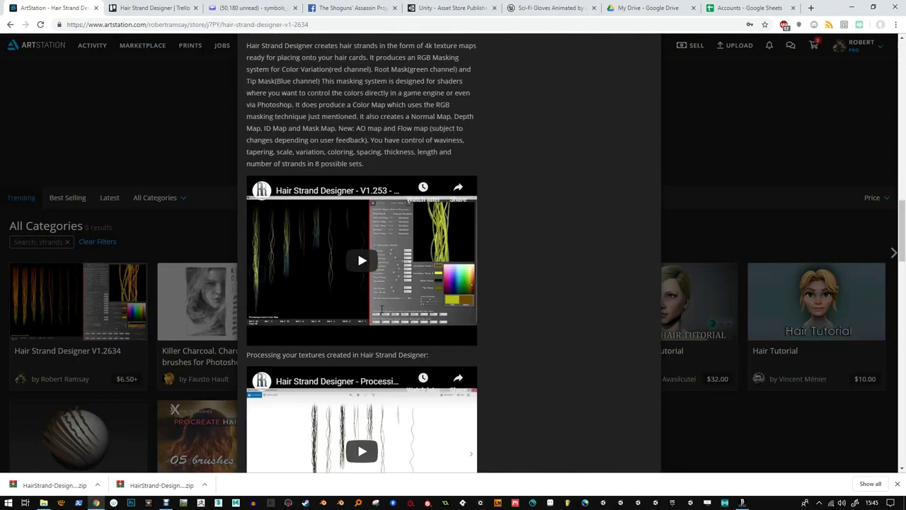
scroll(382, 310, "up", 5)
scroll(382, 310, "up", 12)
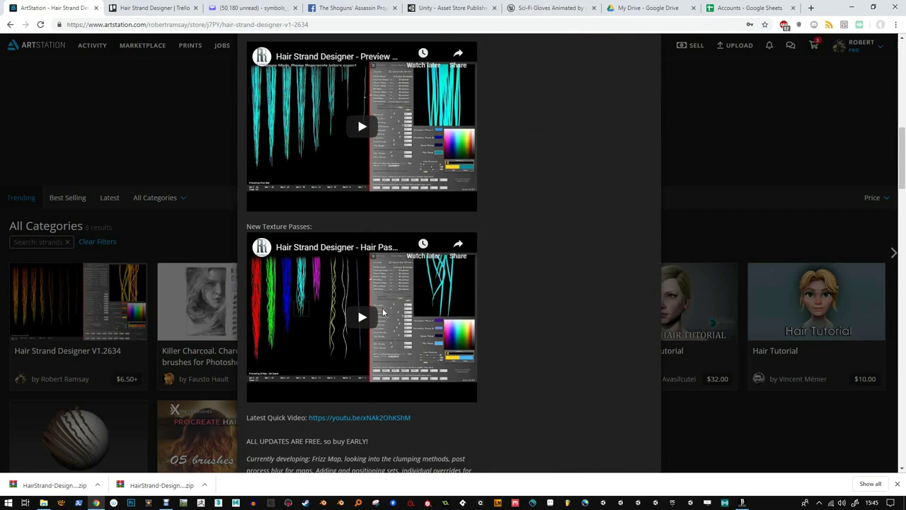
scroll(383, 308, "down", 3)
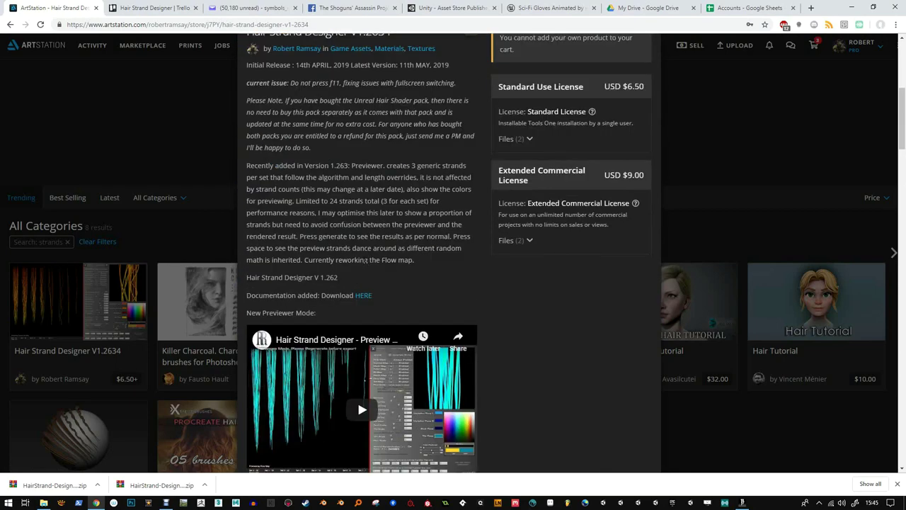
scroll(365, 261, "up", 5)
left_click(135, 177)
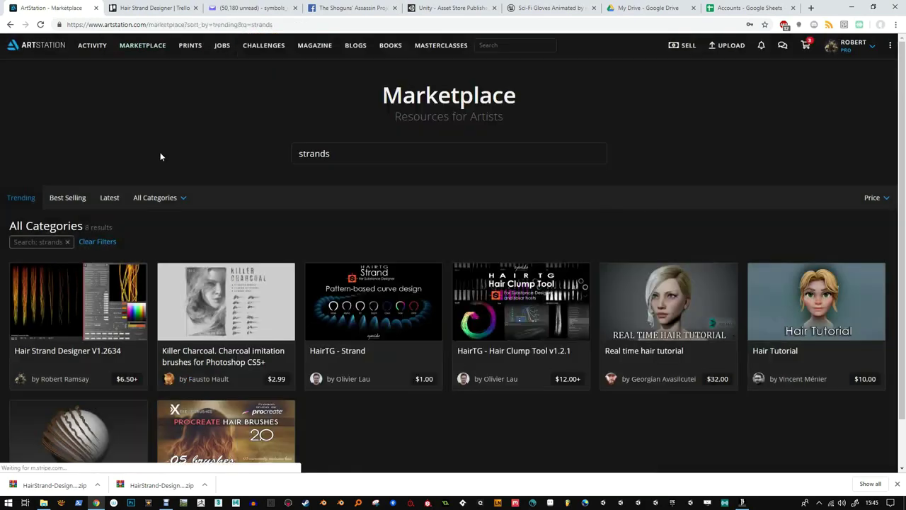
Search the creator's ArtStation store from the address bar and reveal its Store tab of products.
left_click(368, 25)
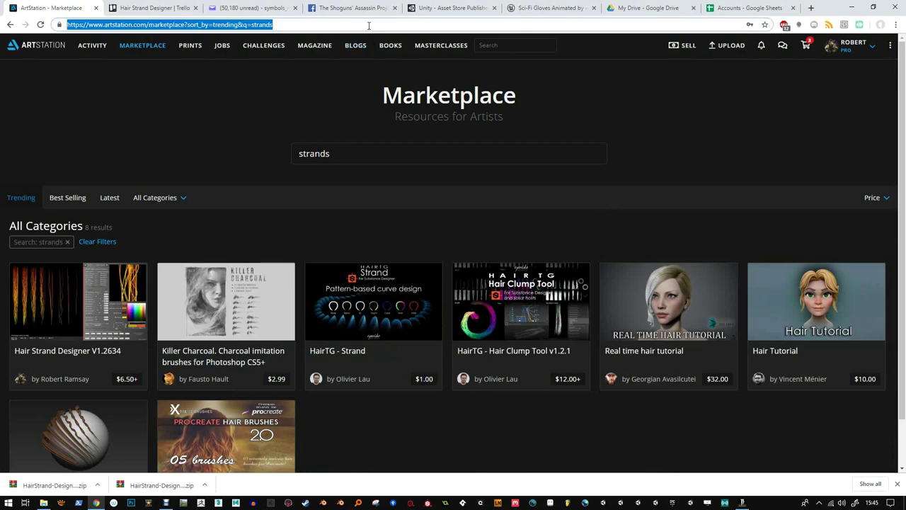
type("art")
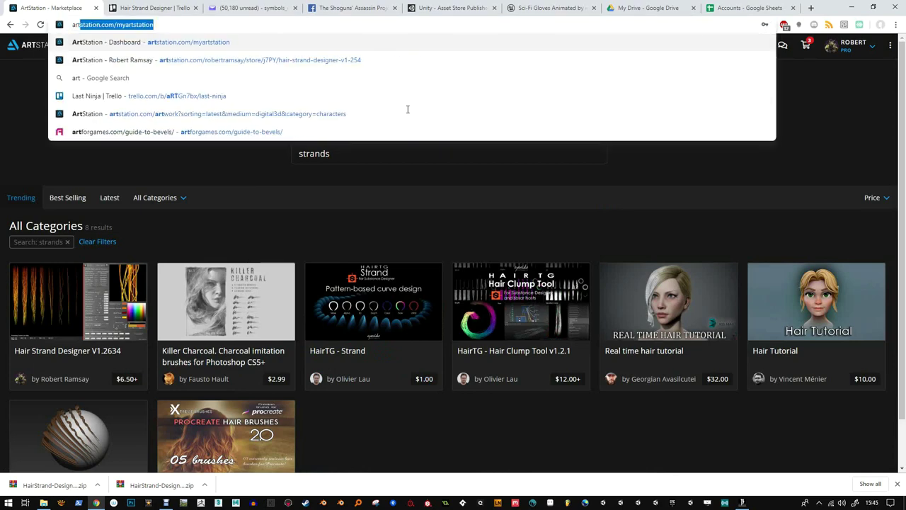
type("station robert ramsay")
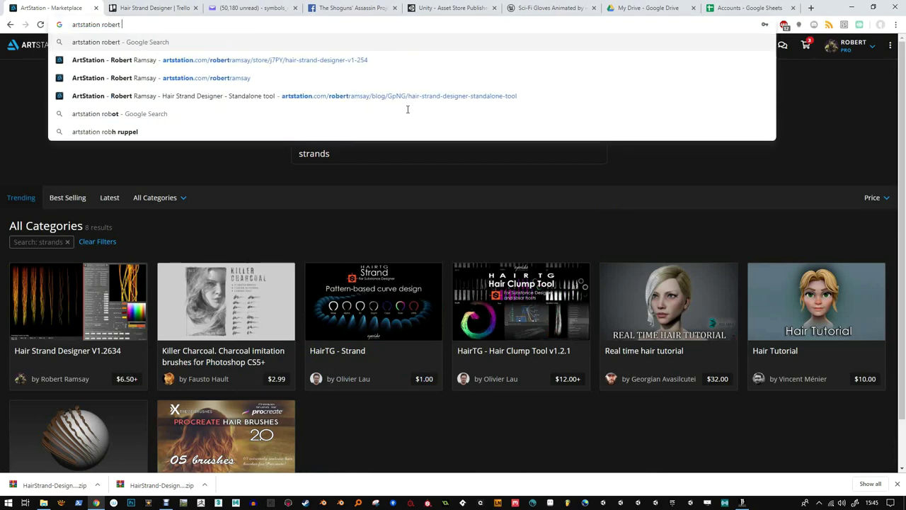
left_click(359, 63)
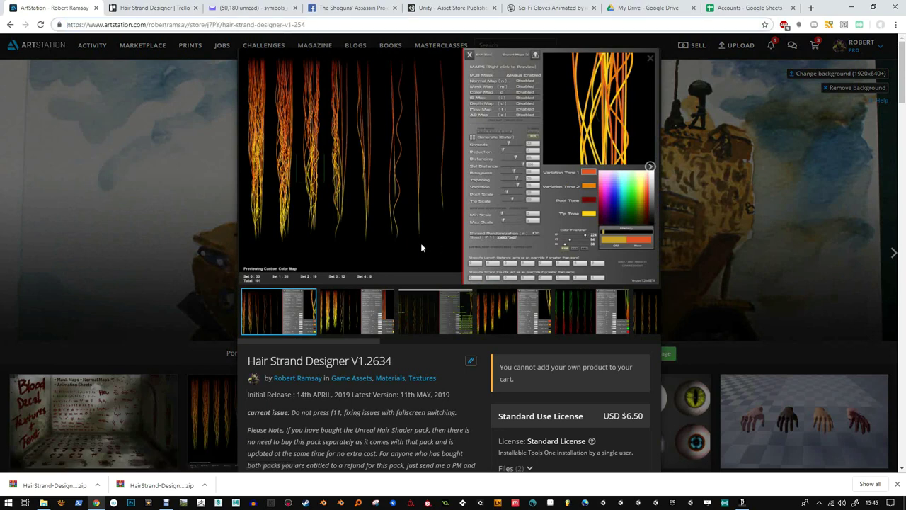
scroll(400, 160, "down", 3)
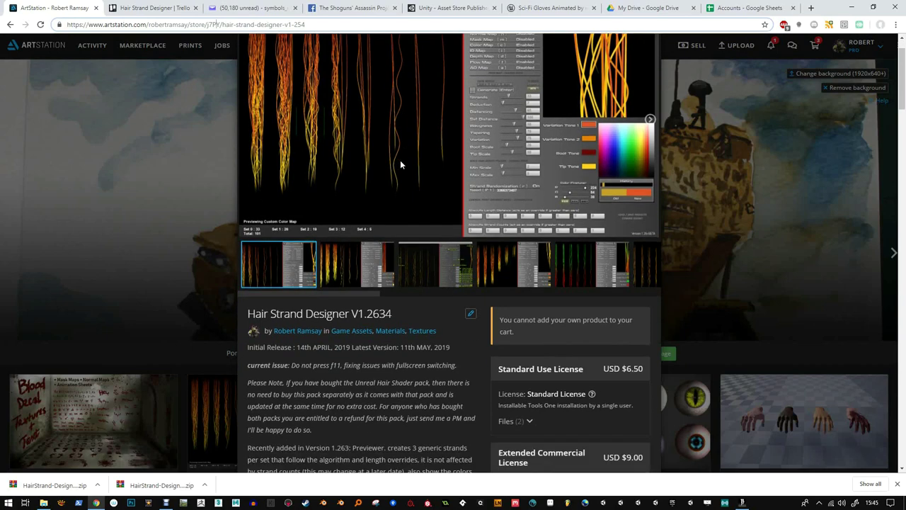
scroll(400, 160, "up", 2)
scroll(401, 160, "down", 1)
scroll(401, 161, "down", 3)
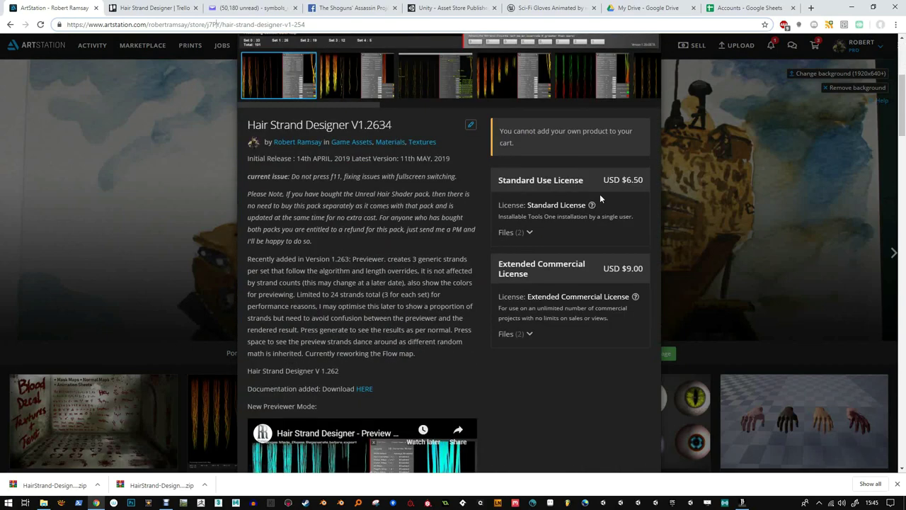
left_click(715, 210)
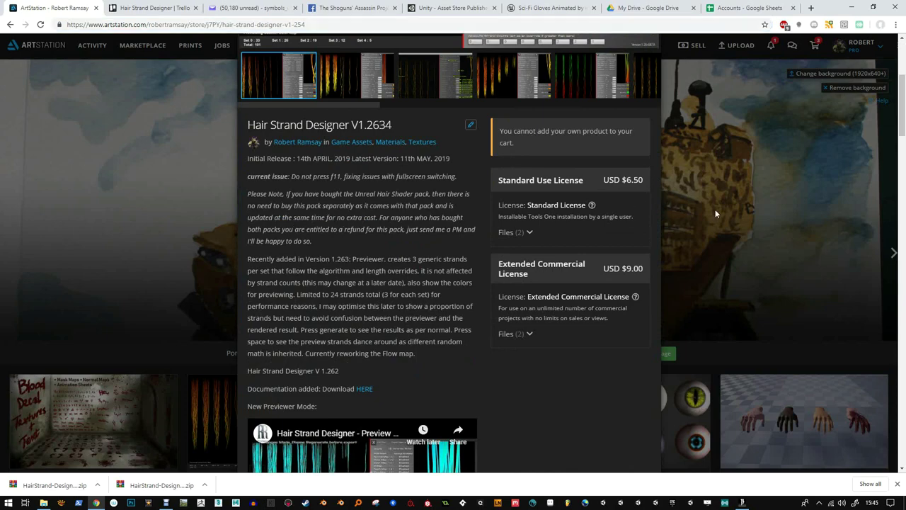
scroll(719, 213, "down", 3)
Open the Hair Shader UE4 4.21/4.22 + Hair Strand Designer 1.2634 details and read its description and release notes.
scroll(719, 213, "up", 2)
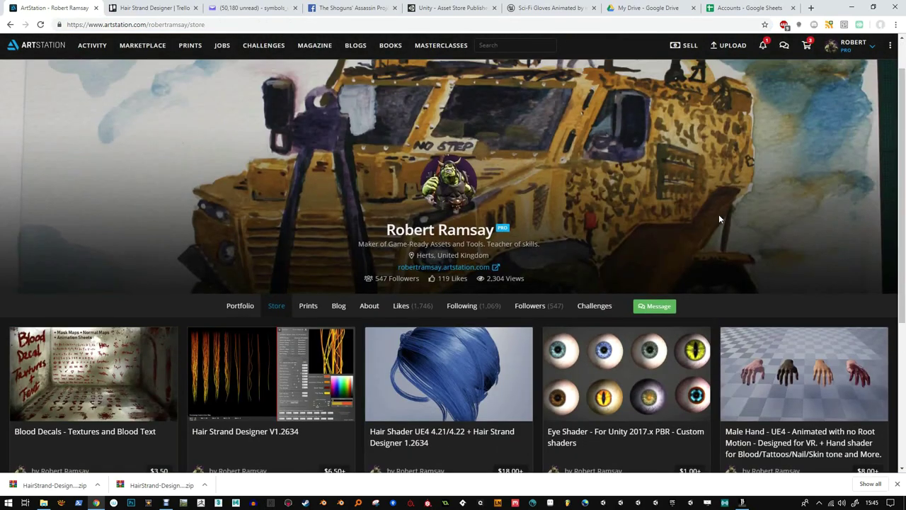
scroll(718, 214, "down", 2)
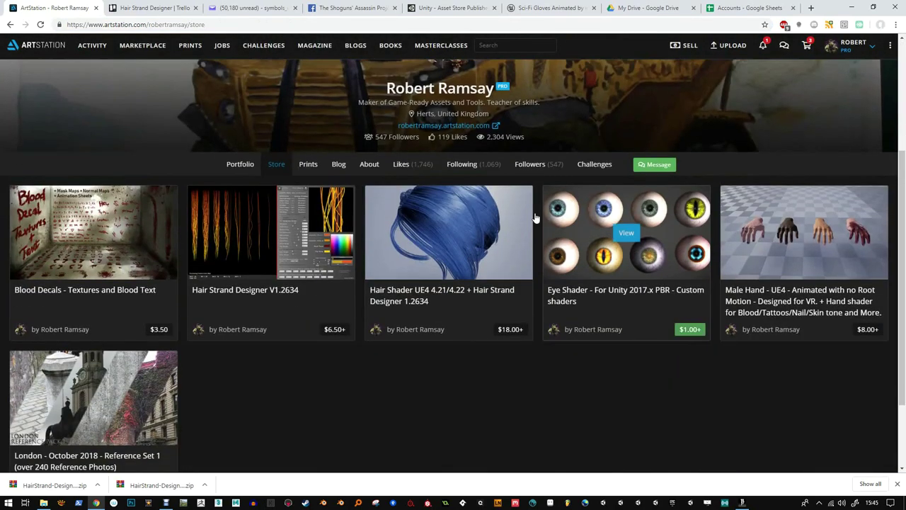
left_click(450, 235)
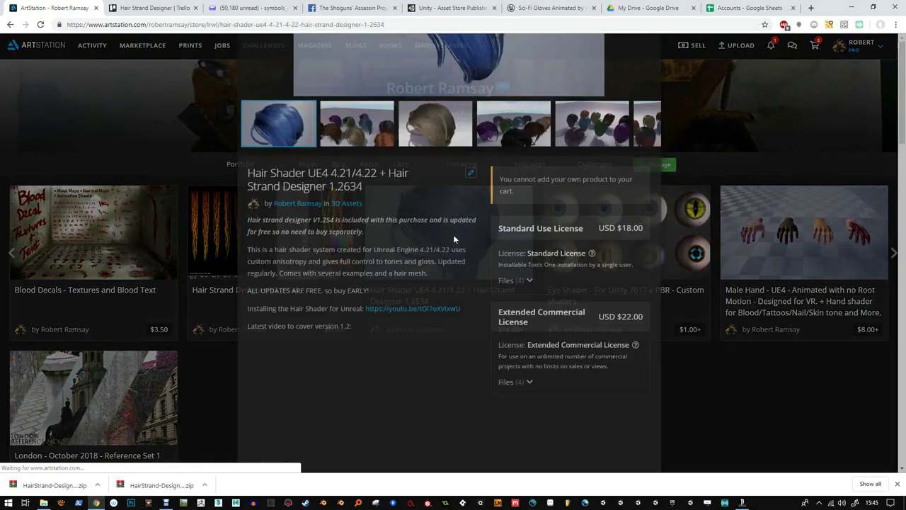
scroll(501, 285, "down", 2)
scroll(496, 260, "down", 2)
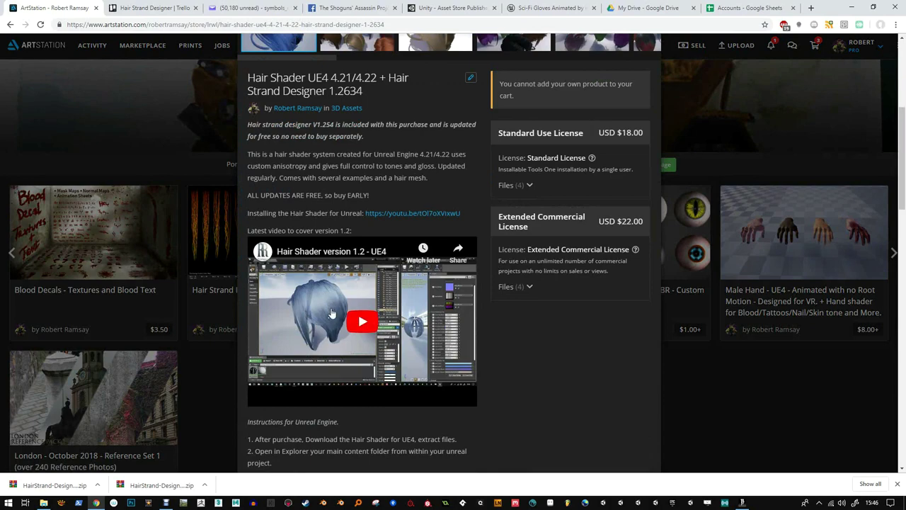
scroll(359, 352, "down", 2)
scroll(358, 352, "down", 4)
scroll(285, 293, "up", 4)
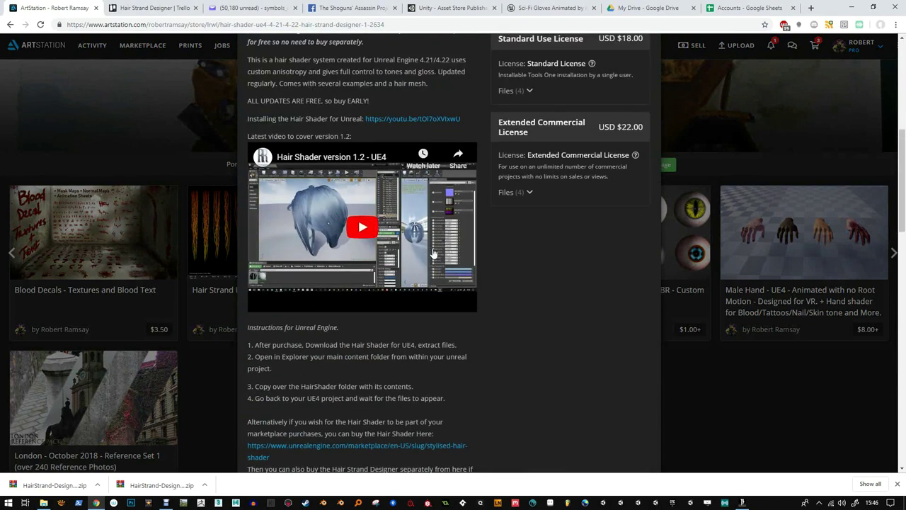
scroll(440, 216, "up", 1)
scroll(443, 220, "up", 1)
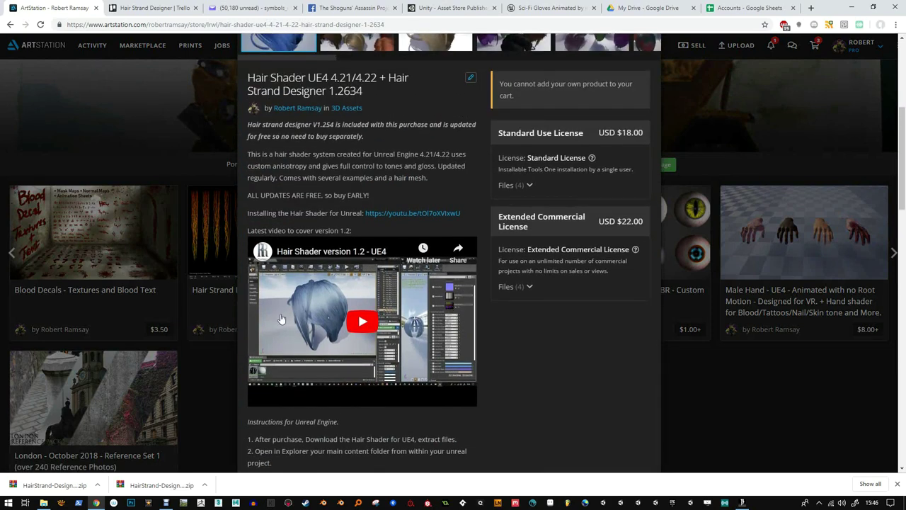
scroll(343, 320, "down", 5)
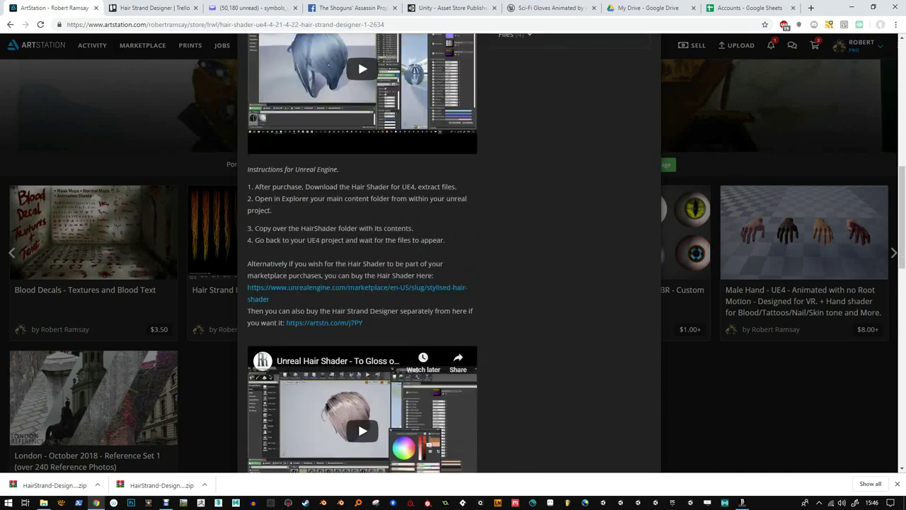
scroll(403, 287, "down", 9)
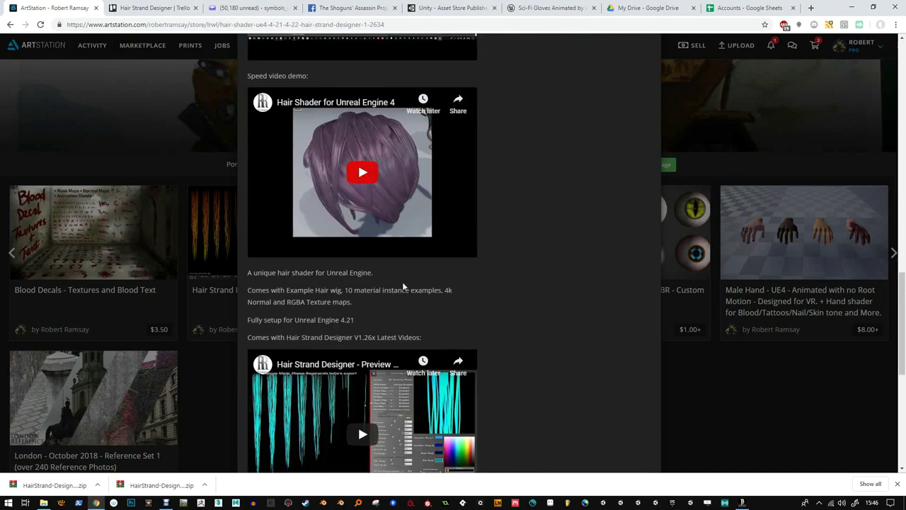
scroll(403, 286, "down", 4)
scroll(404, 287, "up", 5)
scroll(403, 287, "up", 3)
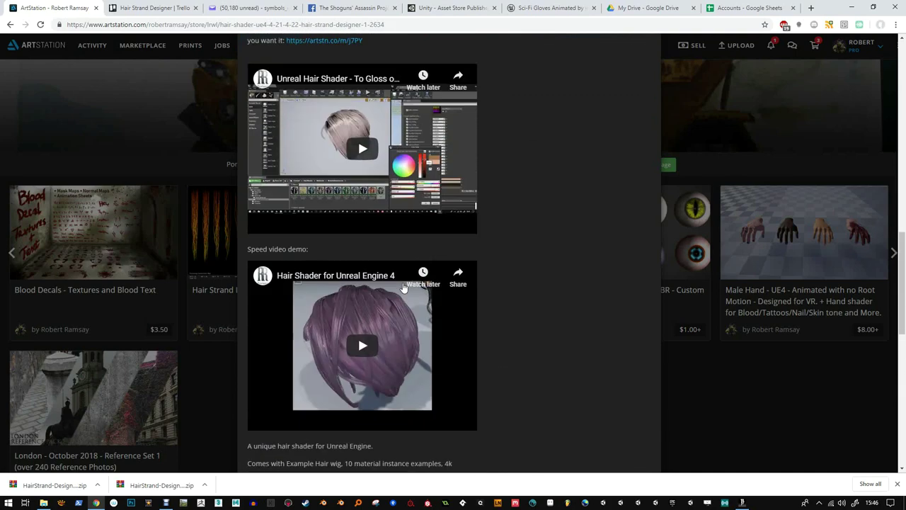
scroll(357, 349, "down", 9)
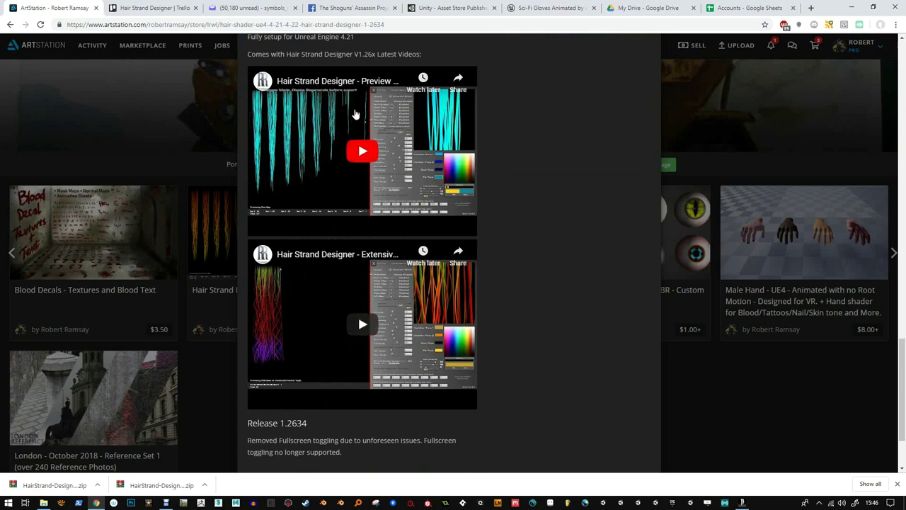
scroll(464, 314, "down", 2)
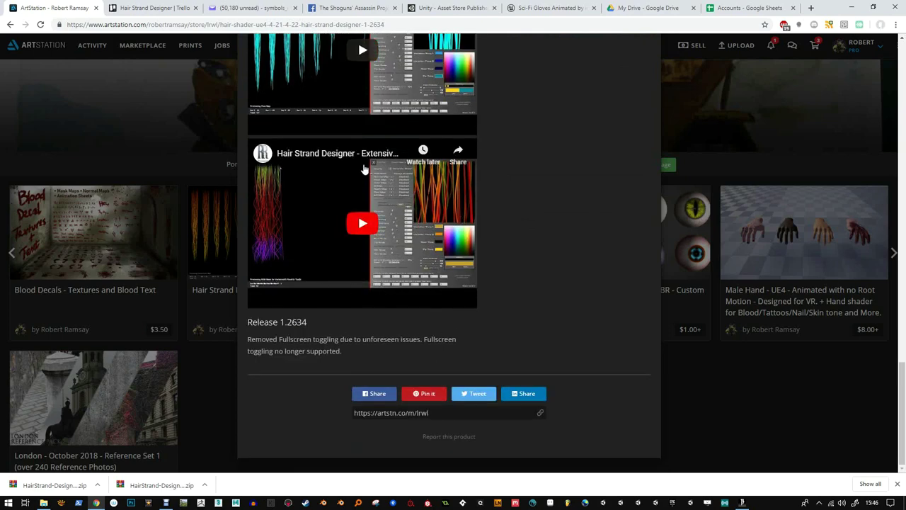
scroll(249, 170, "up", 7)
Close the Hair Shader details and scroll the store page up to the creator's profile header.
left_click(144, 130)
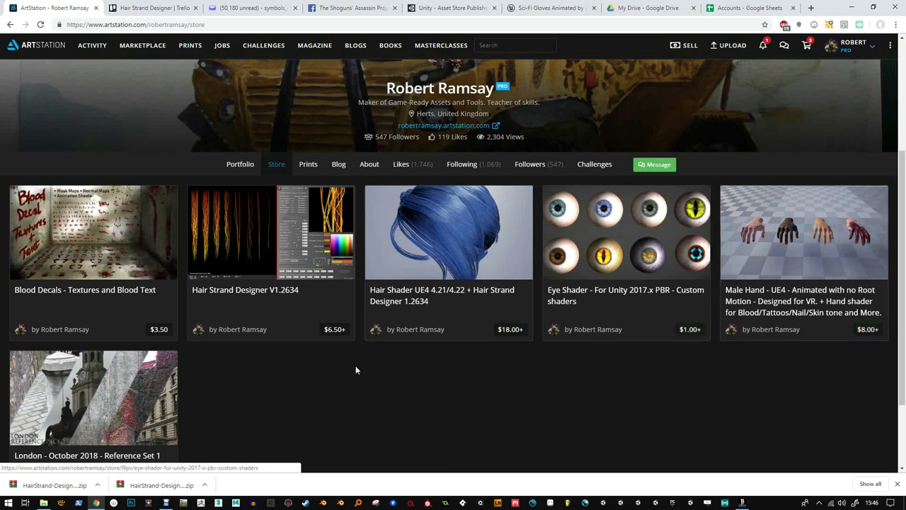
scroll(347, 372, "down", 1)
scroll(106, 325, "up", 1)
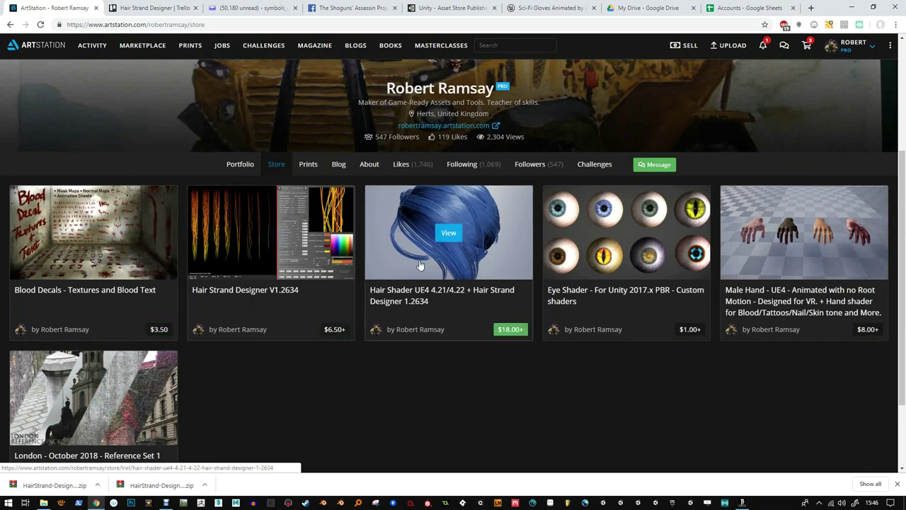
scroll(499, 186, "up", 3)
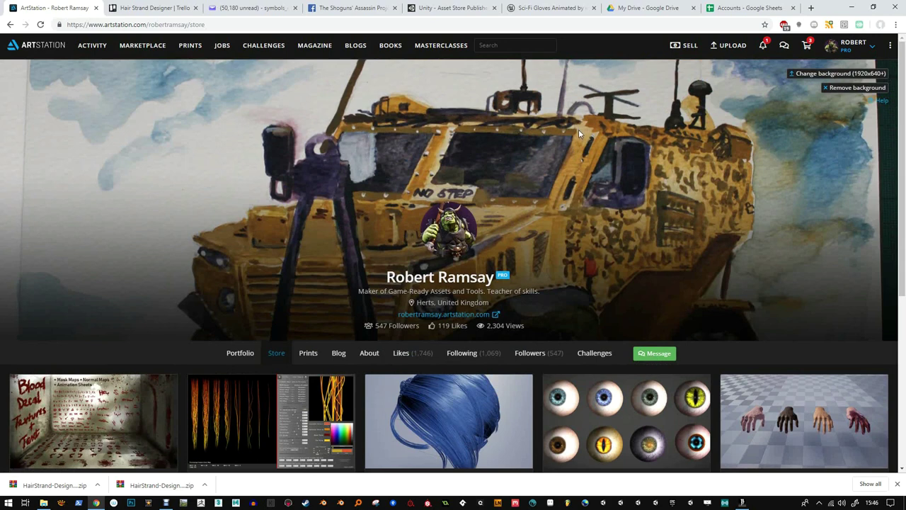
scroll(269, 301, "down", 1)
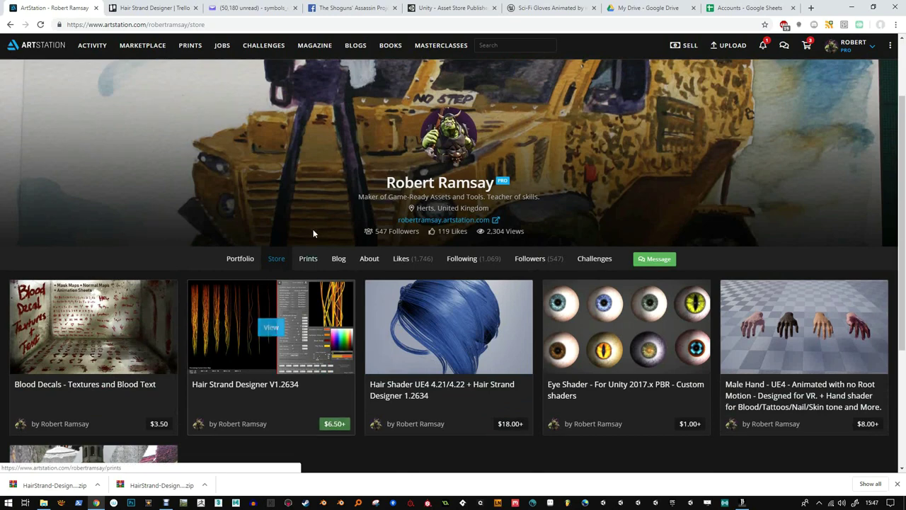
scroll(337, 199, "up", 1)
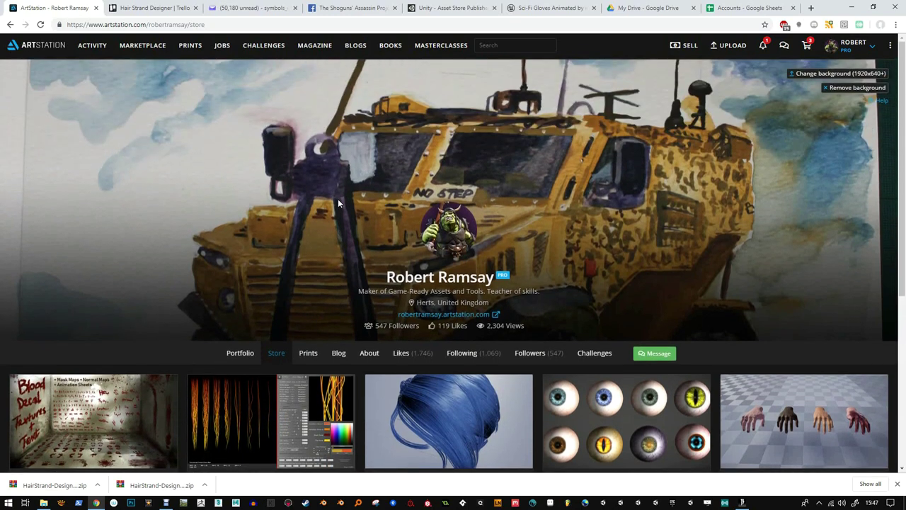